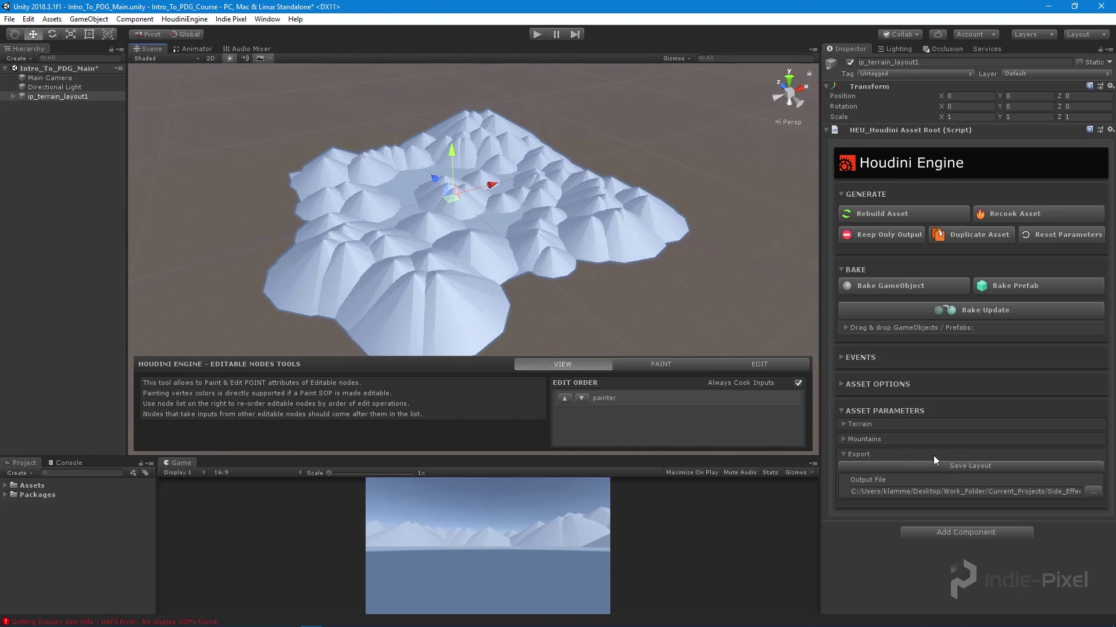
pyautogui.click(874, 491)
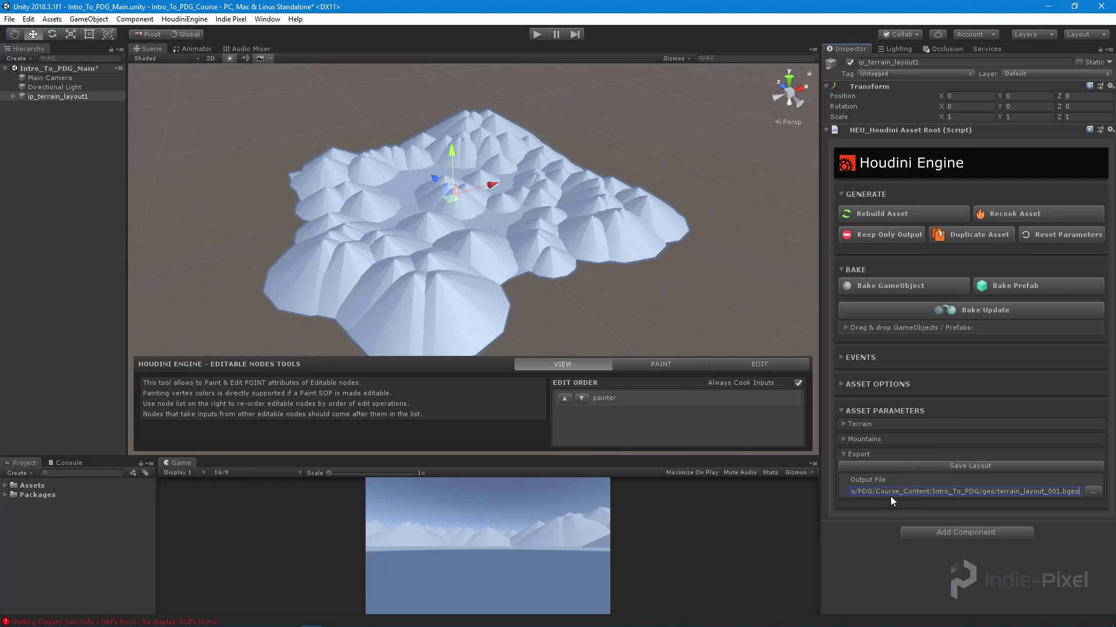
pyautogui.click(1078, 494)
pyautogui.click(1061, 491)
# Inspect the get_layout and rop_geometry1 nodes inside ip_terrain_layout's export network
pyautogui.click(271, 619)
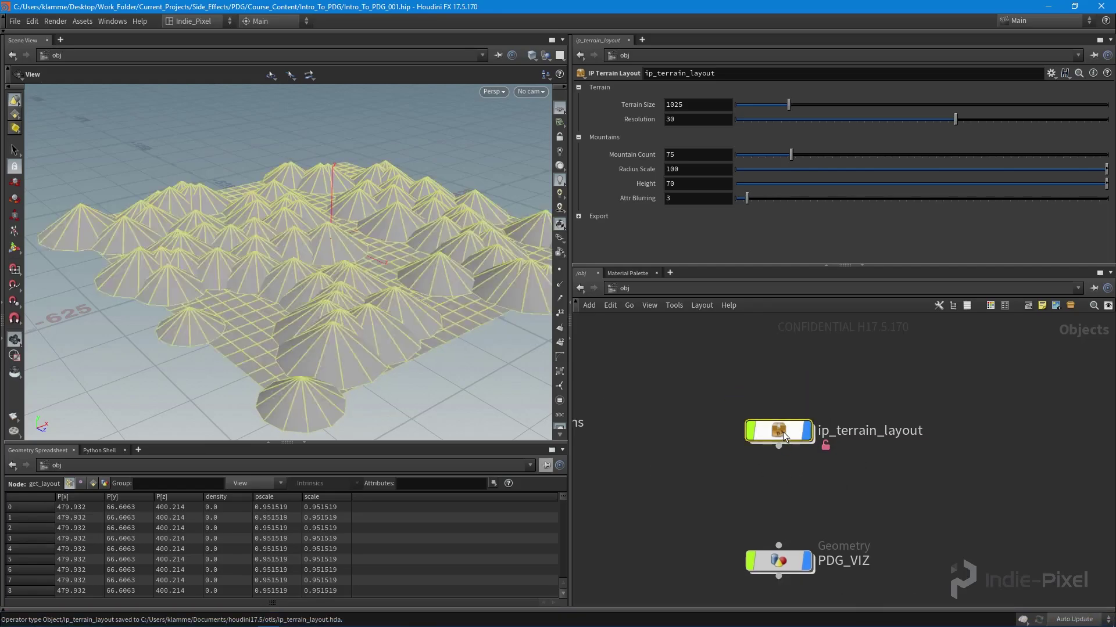
pyautogui.doubleClick(783, 432)
pyautogui.moveTo(860, 465); pyautogui.dragTo(864, 469, button='middle')
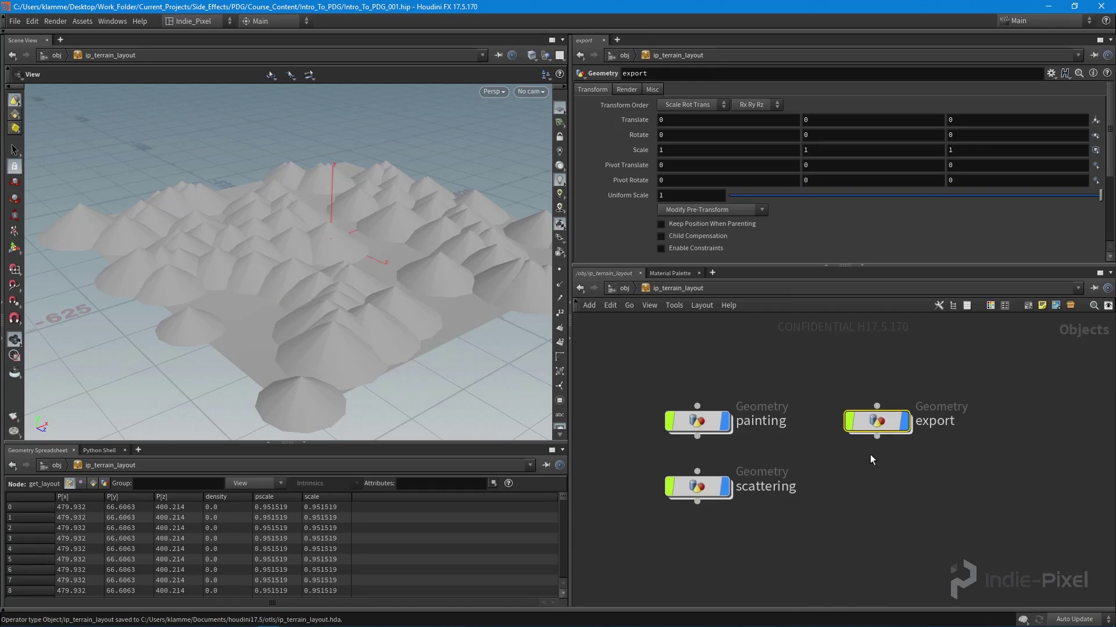
pyautogui.moveTo(879, 425)
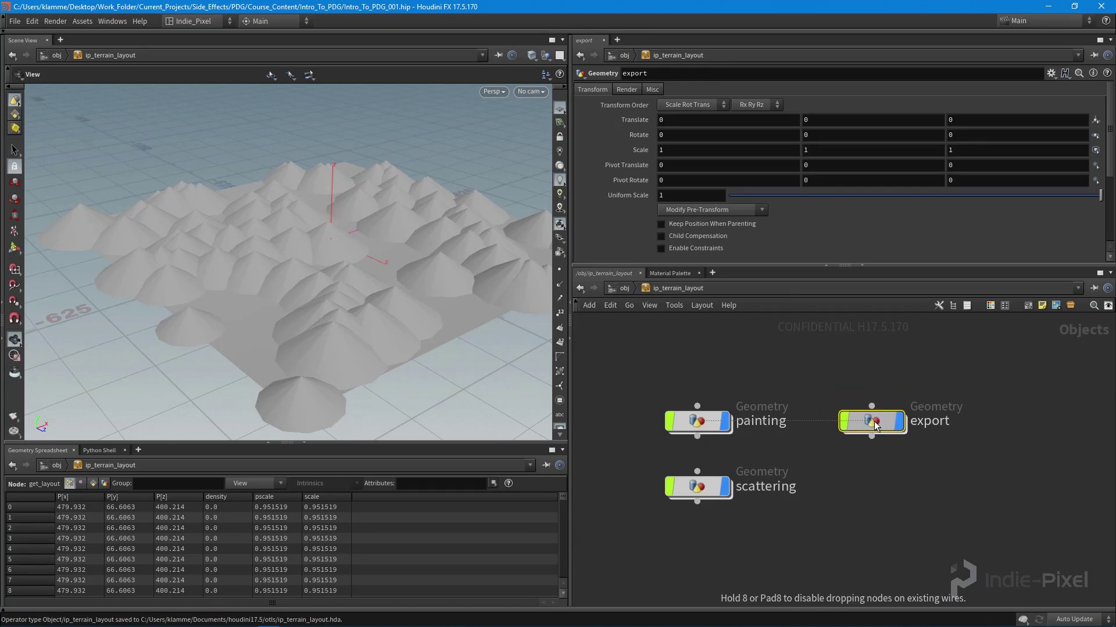
pyautogui.doubleClick(874, 425)
pyautogui.moveTo(905, 472); pyautogui.dragTo(912, 468, button='middle')
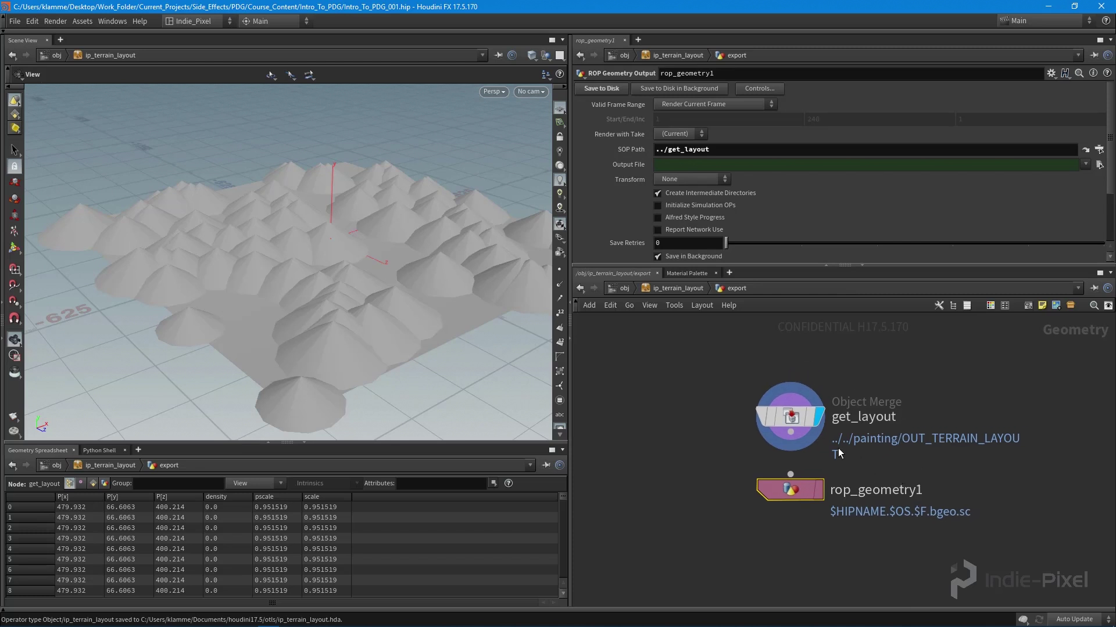
pyautogui.click(790, 417)
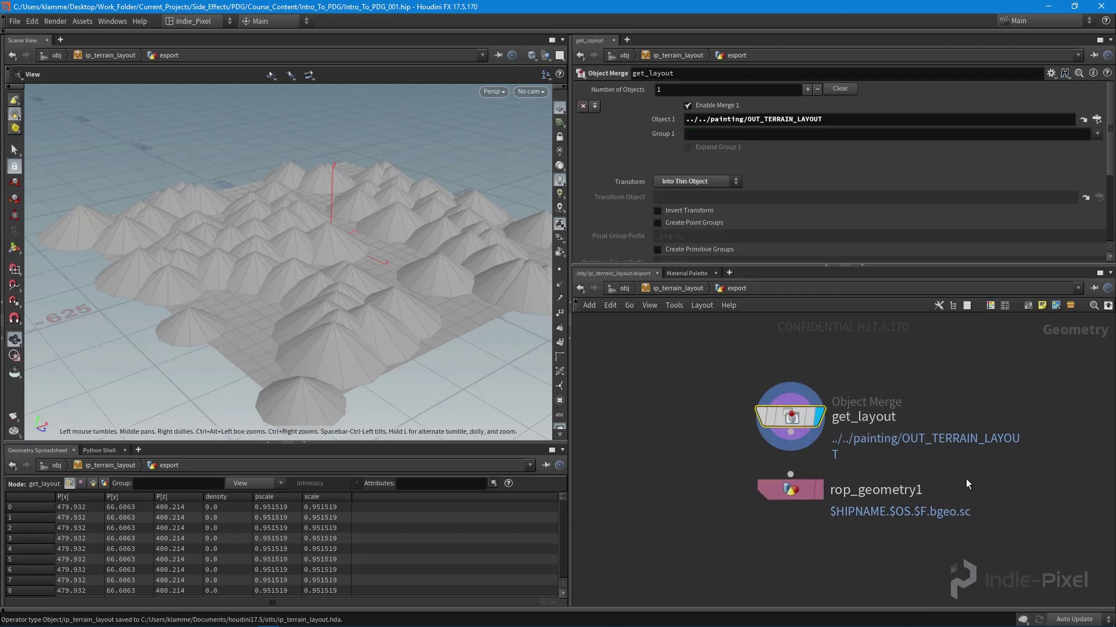
pyautogui.click(794, 480)
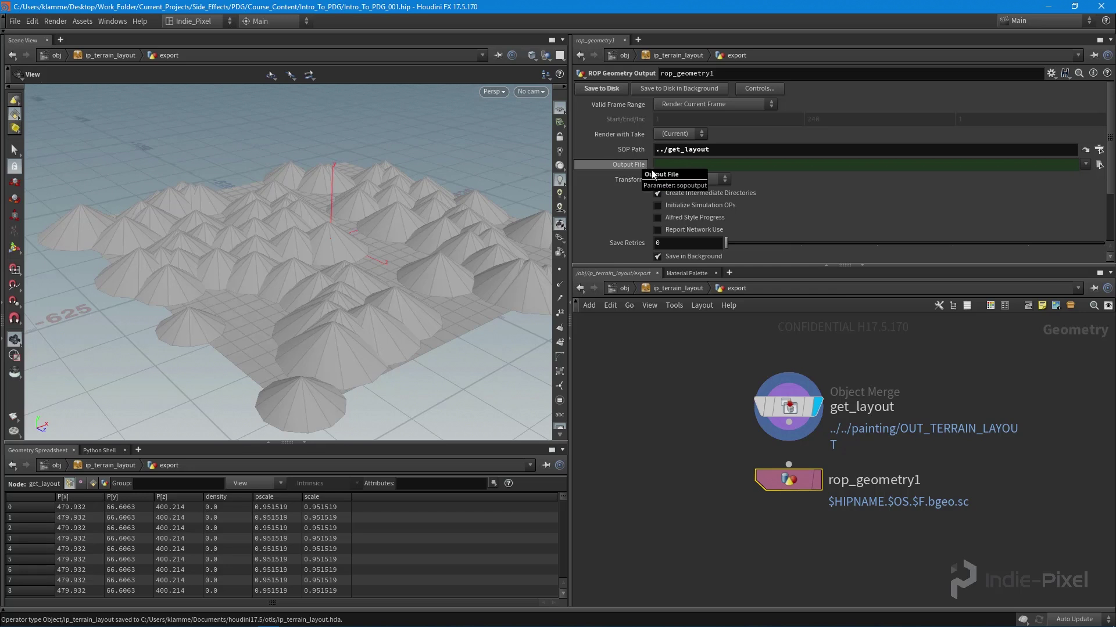
# Return to object level, expand the asset's Export parameters, and save the layout from Unity
pyautogui.press('u')
pyautogui.press('u')
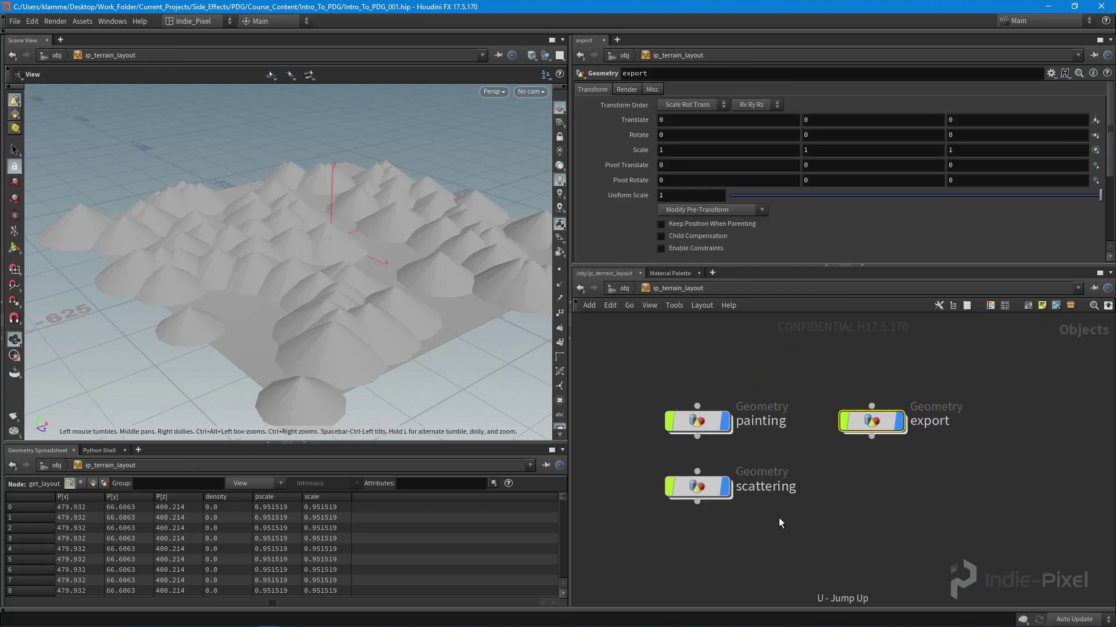
pyautogui.click(580, 216)
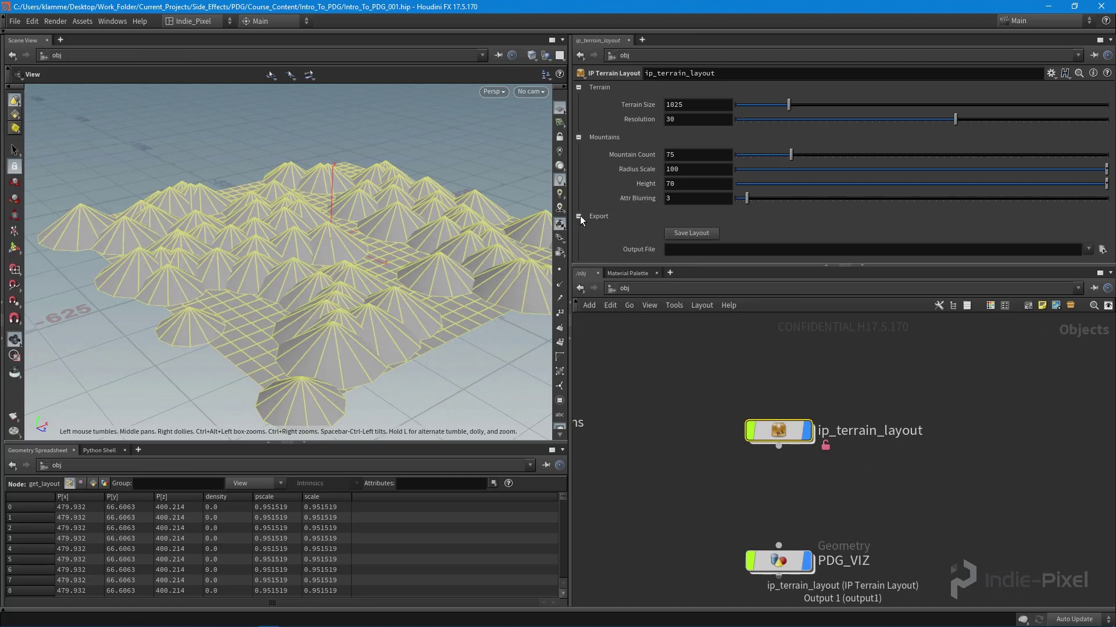
pyautogui.moveTo(767, 266); pyautogui.dragTo(758, 312)
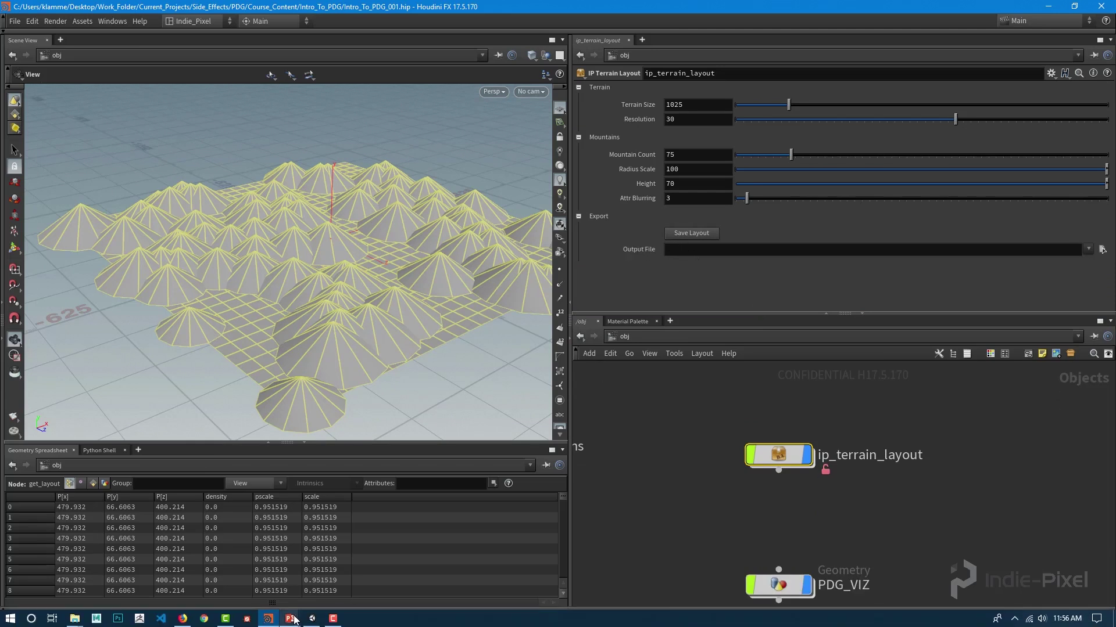
pyautogui.click(312, 619)
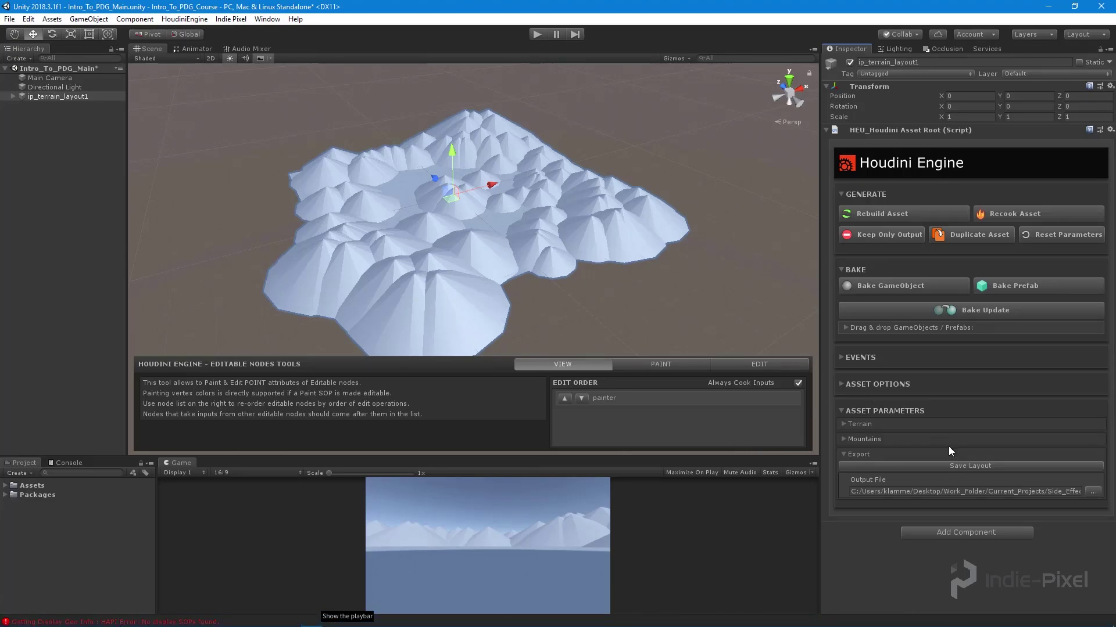
pyautogui.click(972, 465)
pyautogui.moveTo(312, 622)
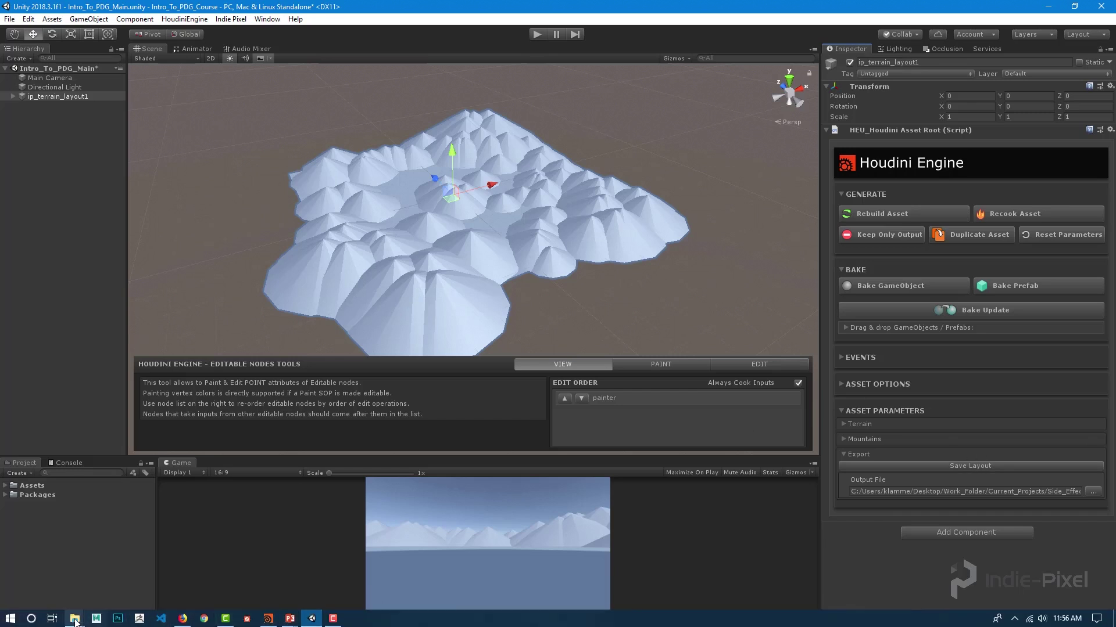
pyautogui.moveTo(74, 620)
pyautogui.click(277, 566)
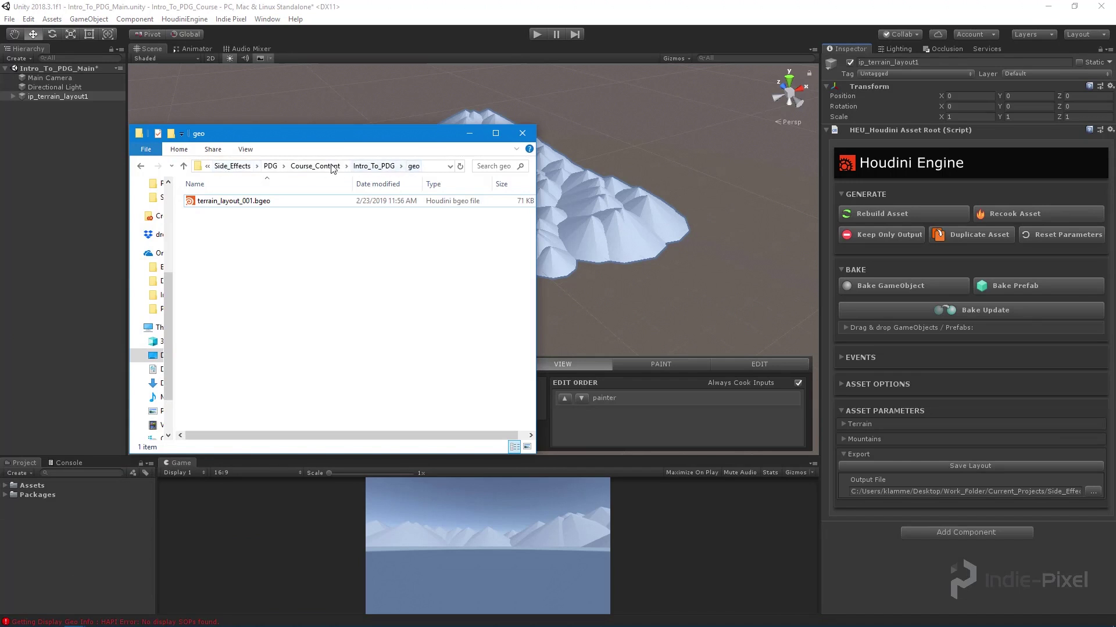
pyautogui.click(263, 209)
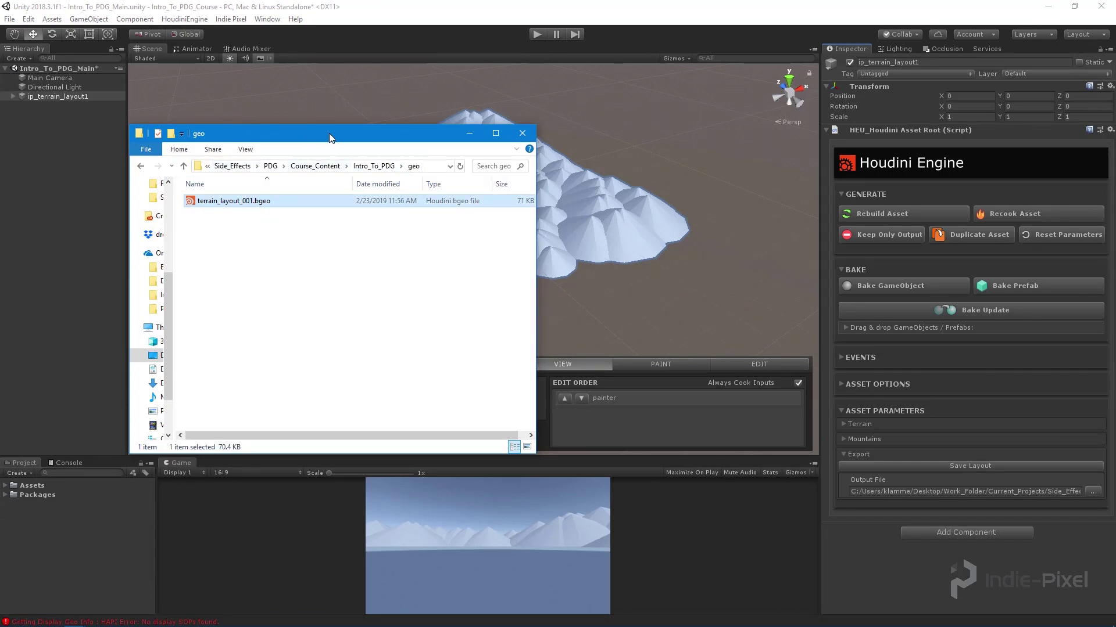
pyautogui.moveTo(341, 136); pyautogui.dragTo(408, 133)
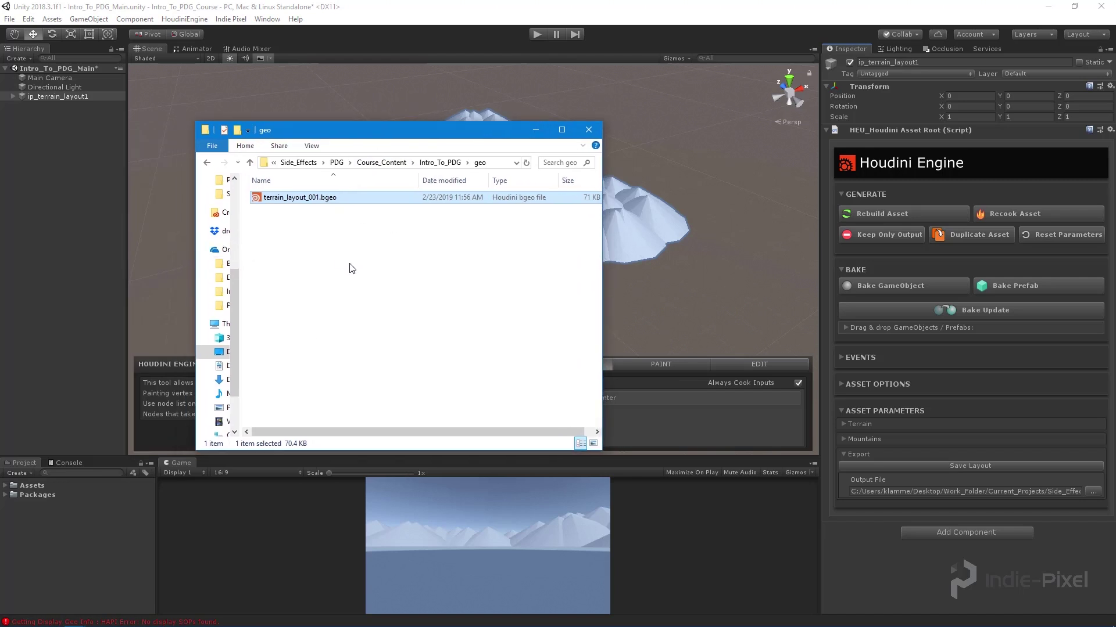
pyautogui.click(508, 464)
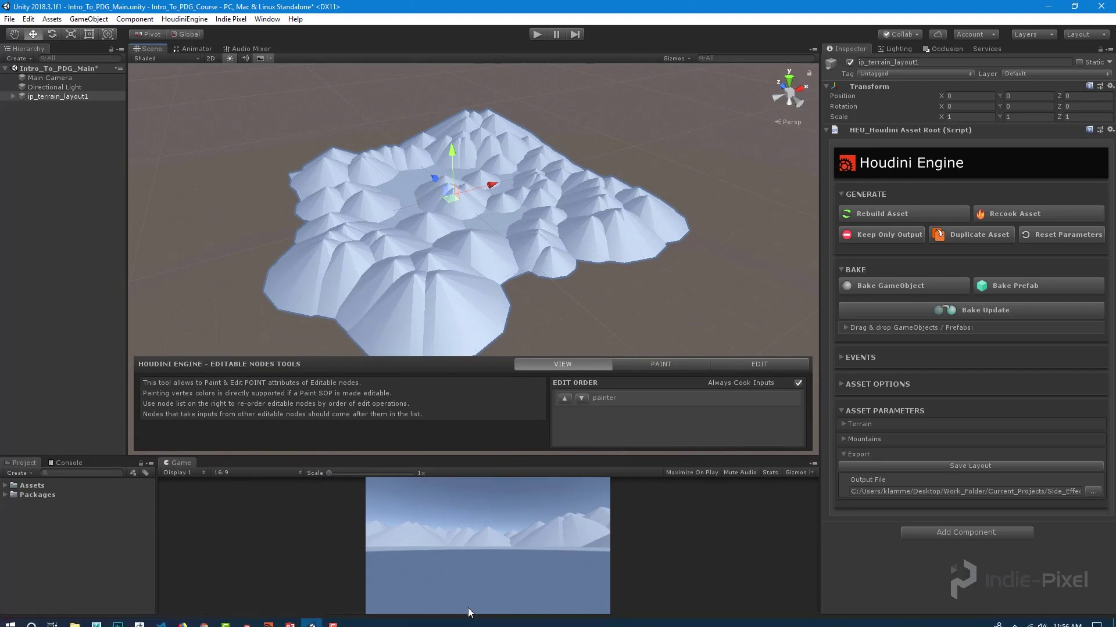
# Move ip_box_variations and ip_test_tops off to the left and enlarge the network editor
pyautogui.click(274, 619)
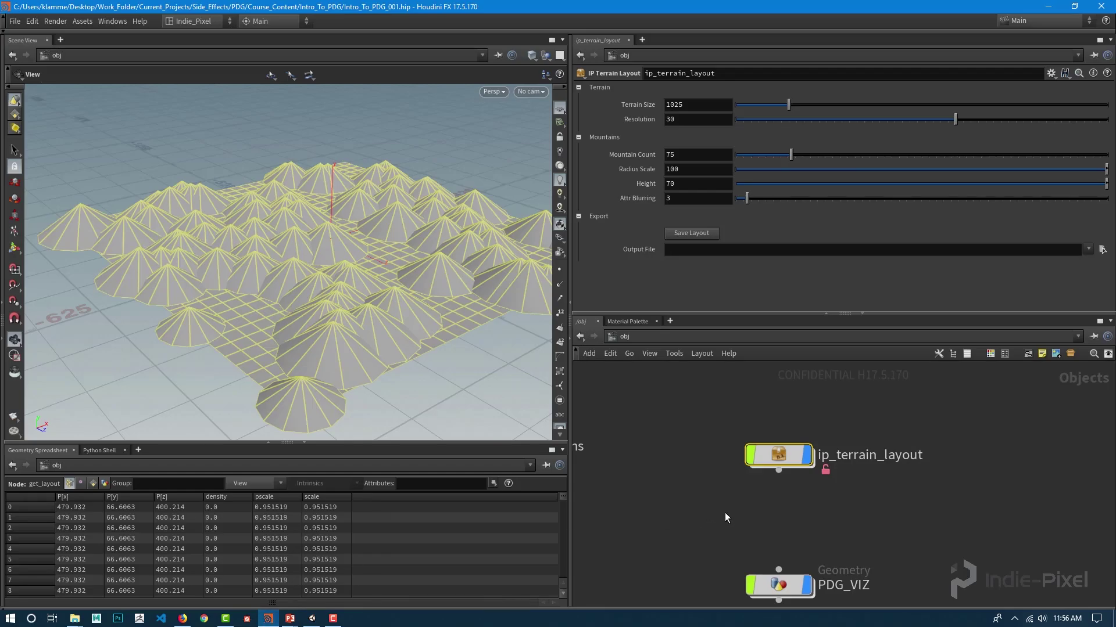
pyautogui.press('h')
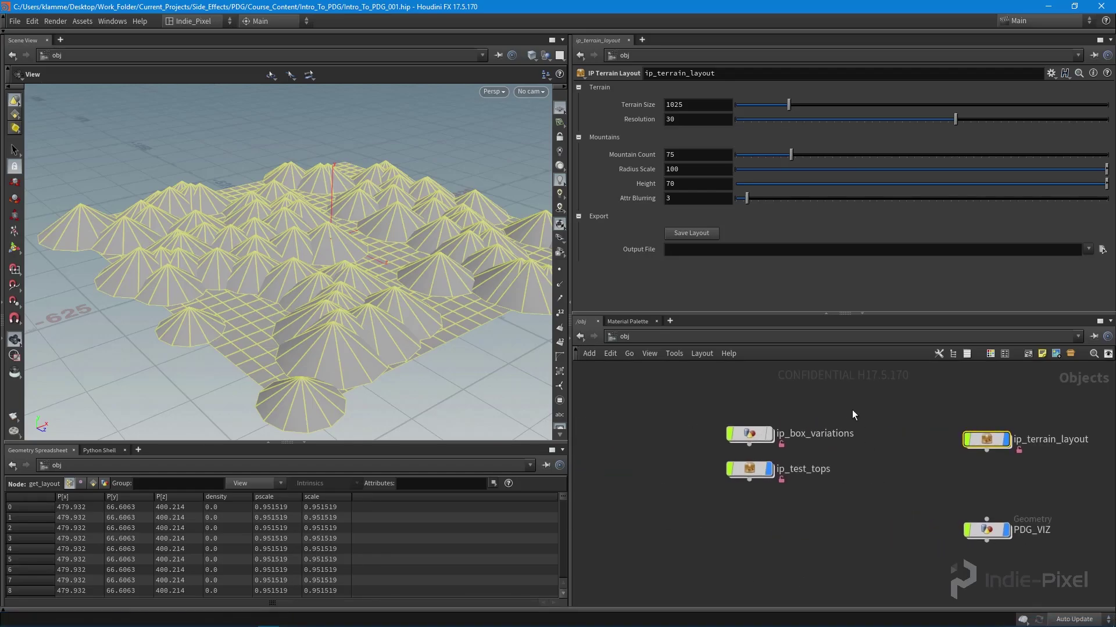
pyautogui.moveTo(852, 410); pyautogui.dragTo(718, 480)
pyautogui.press('h')
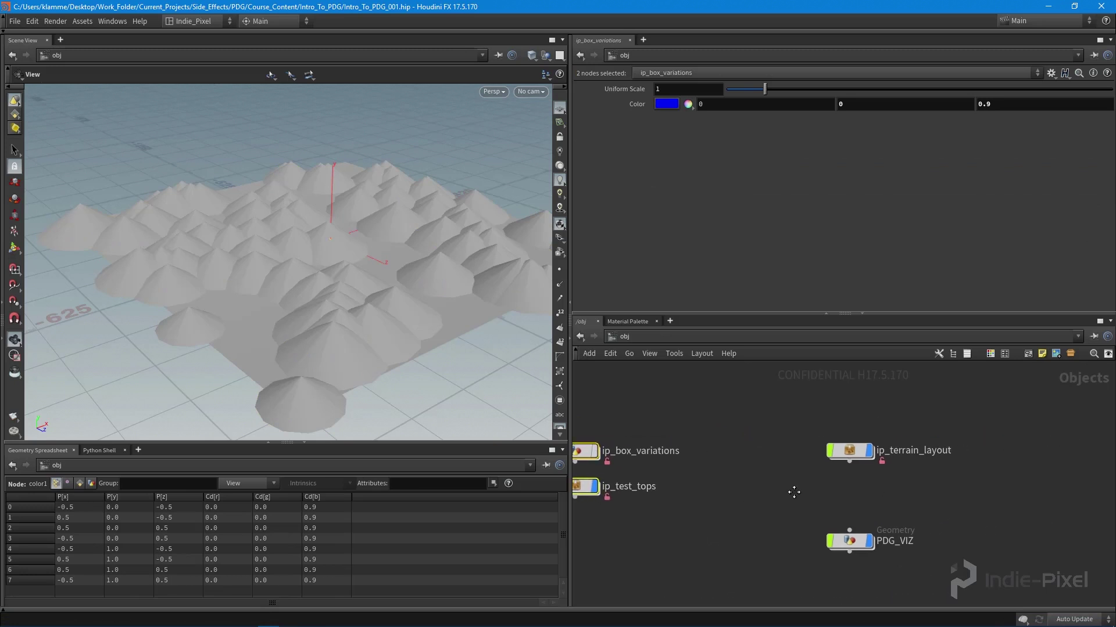
pyautogui.moveTo(883, 314); pyautogui.dragTo(907, 231)
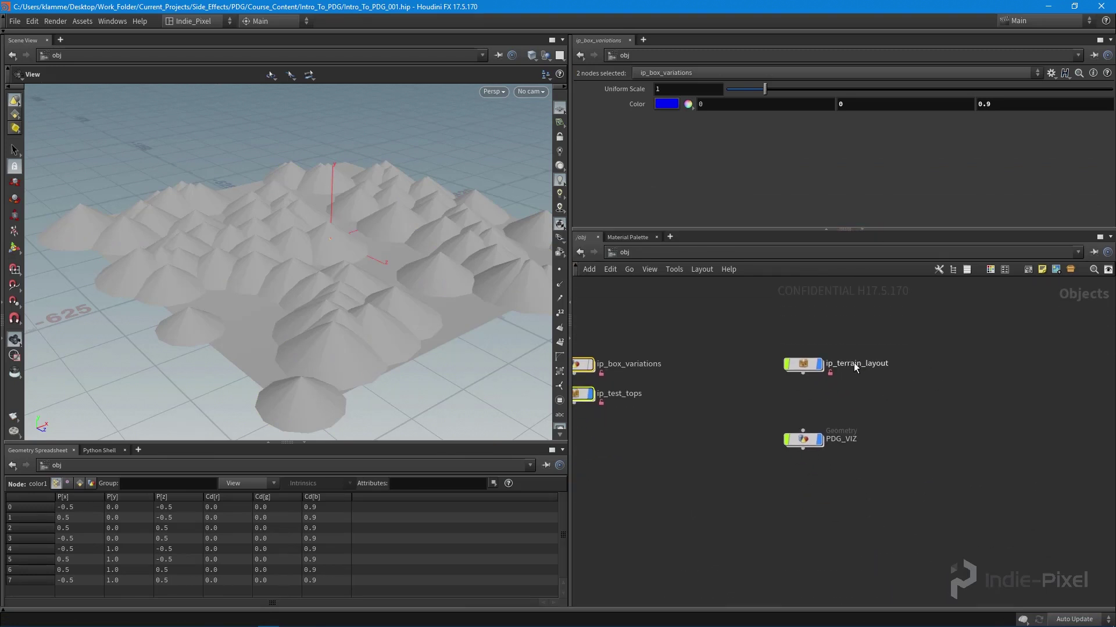
pyautogui.scroll(3, 853, 363)
pyautogui.click(789, 443)
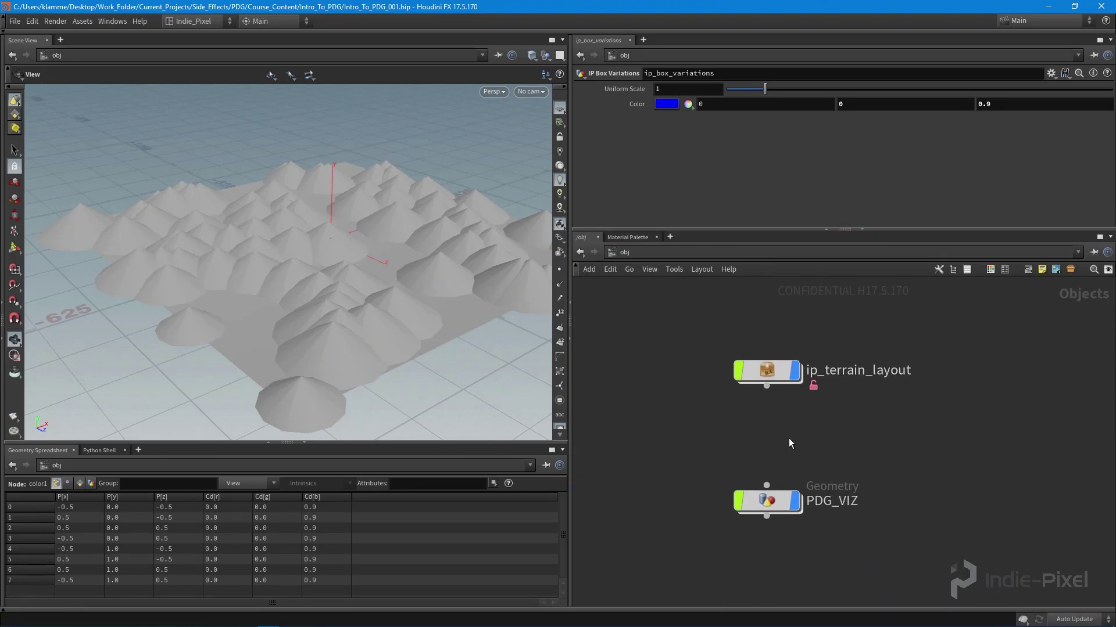
# Add a Null node between ip_terrain_layout and PDG_VIZ
pyautogui.press('Tab')
pyautogui.write('nu')
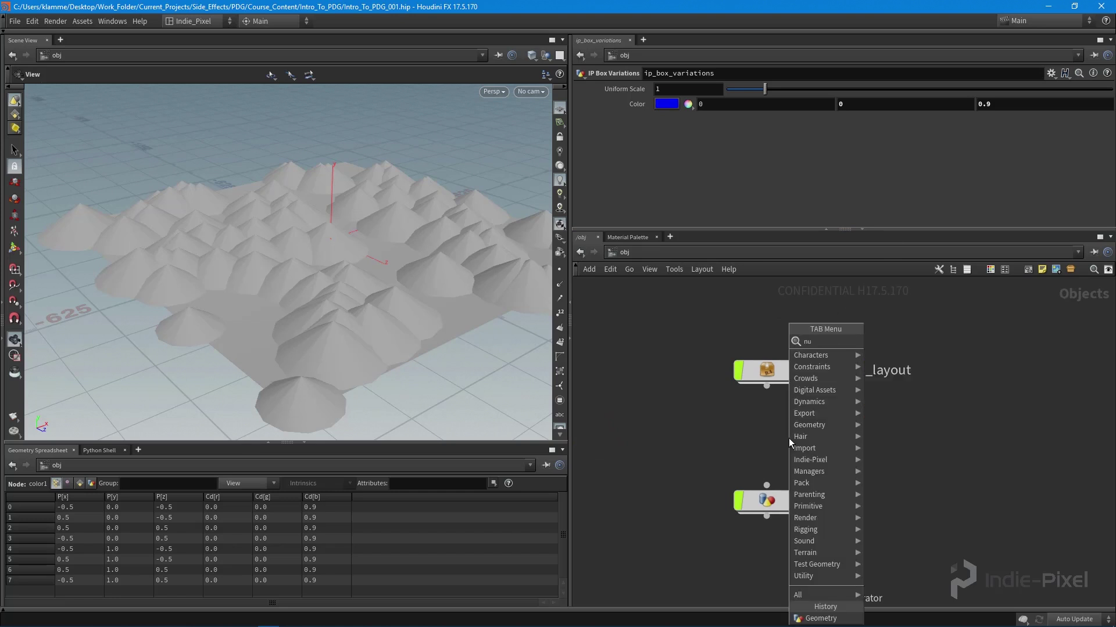
pyautogui.press('Return')
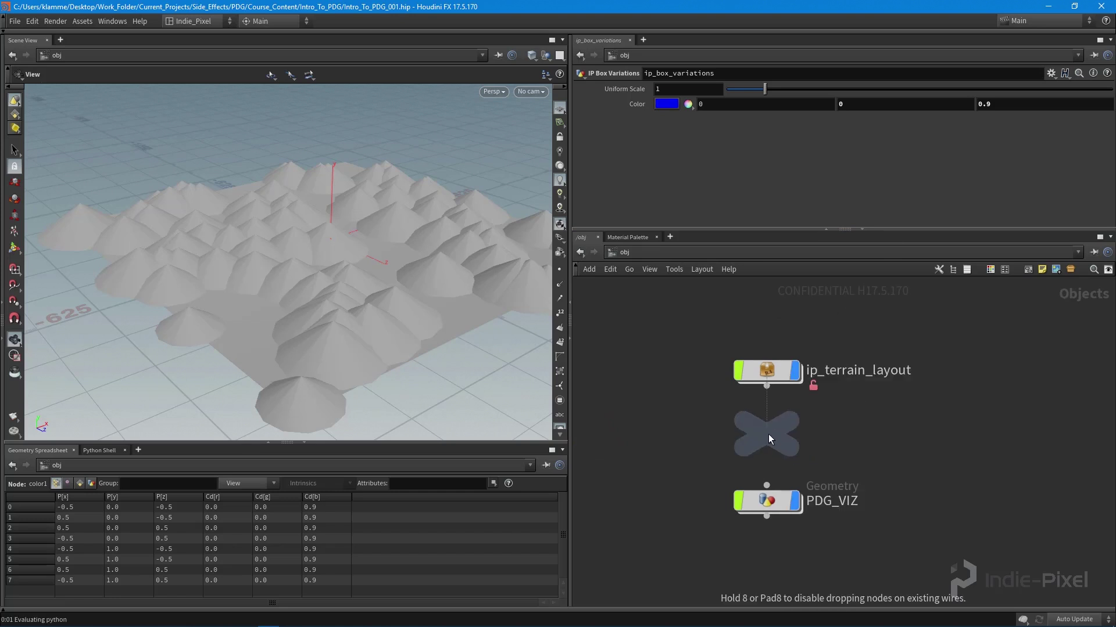
pyautogui.click(768, 434)
pyautogui.moveTo(817, 405); pyautogui.dragTo(782, 398, button='middle')
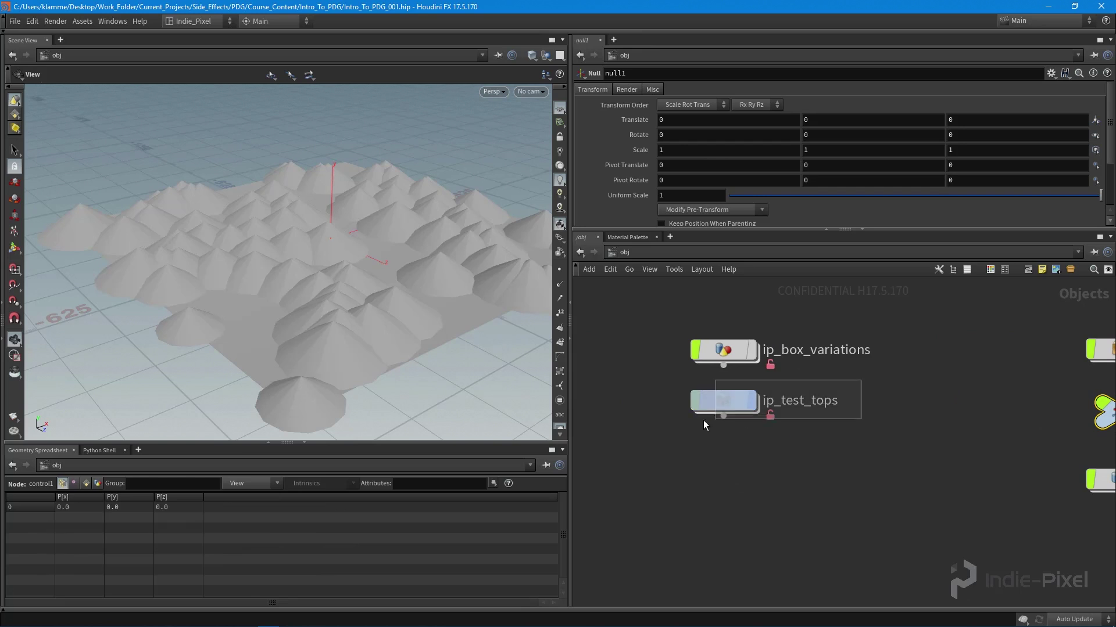
pyautogui.moveTo(691, 427); pyautogui.dragTo(691, 426)
pyautogui.moveTo(963, 461); pyautogui.dragTo(698, 433, button='middle')
# Move PDG_VIZ and null1 down to space out the object nodes
pyautogui.moveTo(820, 480)
pyautogui.moveTo(821, 479); pyautogui.dragTo(820, 538)
pyautogui.moveTo(819, 417); pyautogui.dragTo(819, 438)
pyautogui.moveTo(917, 429); pyautogui.dragTo(834, 427, button='middle')
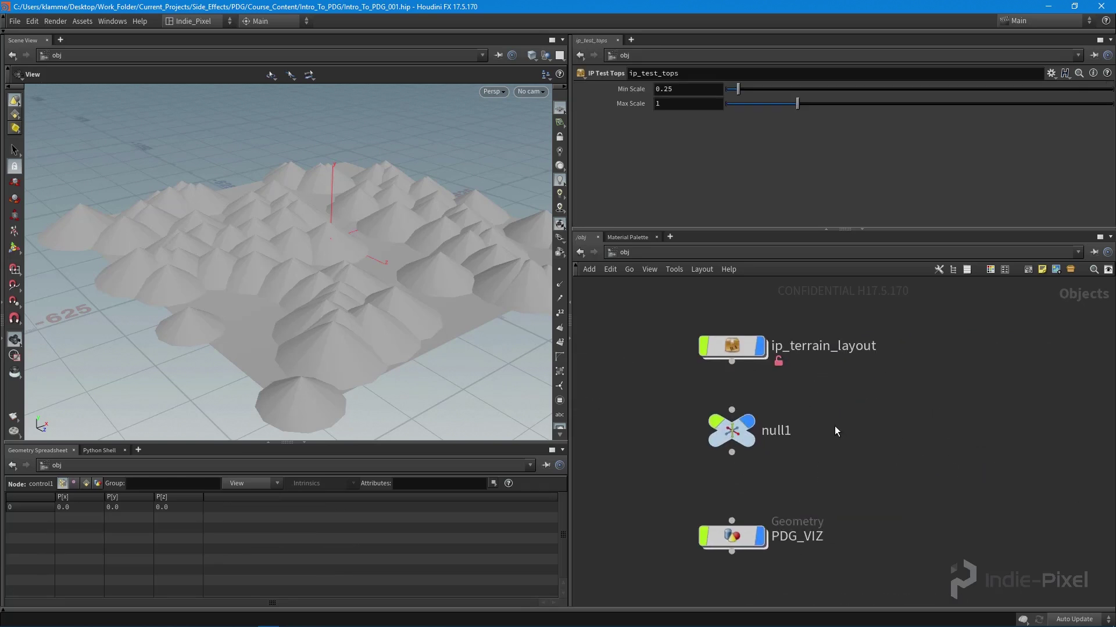
# Add a TOP Network, topnet1, beside null1 and select both nodes
pyautogui.press('Tab')
pyautogui.write('top')
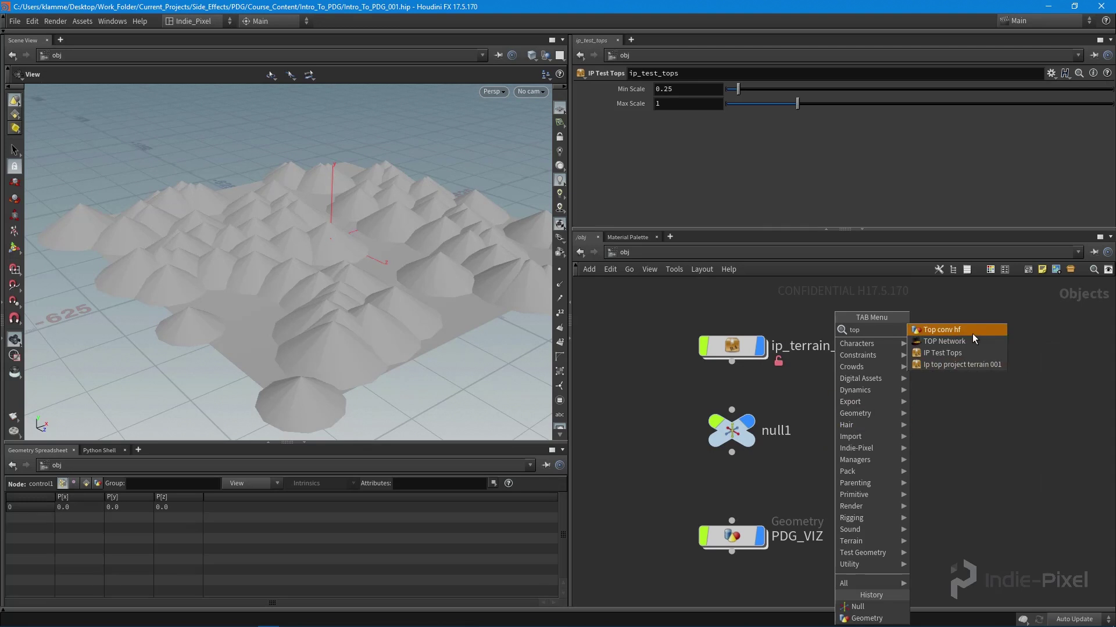
pyautogui.click(964, 341)
pyautogui.click(864, 437)
pyautogui.moveTo(726, 465); pyautogui.dragTo(706, 467, button='middle')
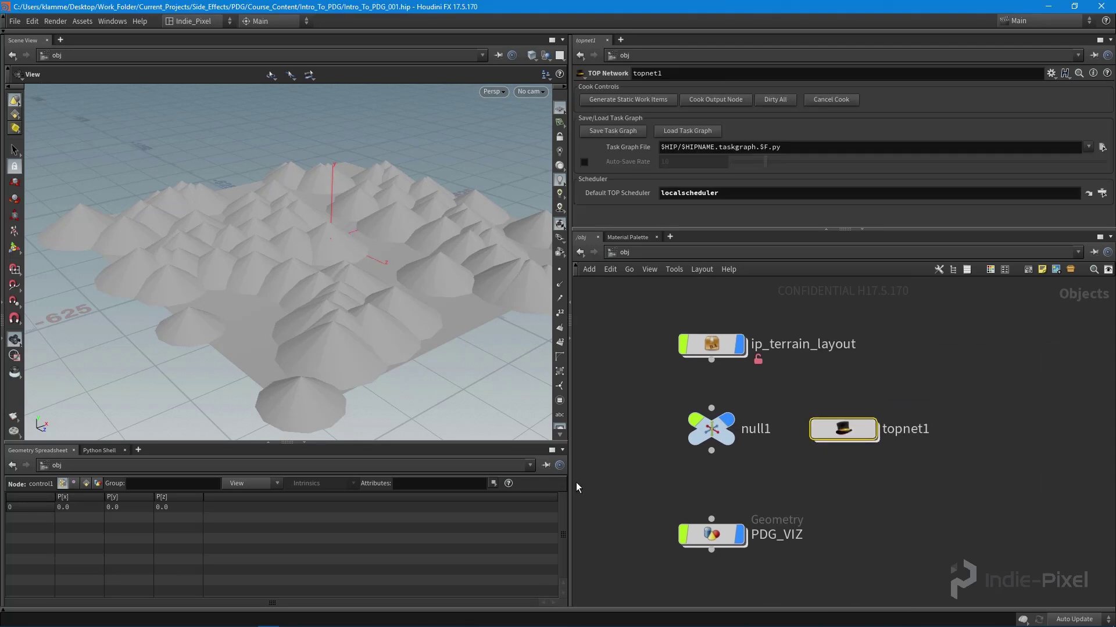
pyautogui.moveTo(637, 483); pyautogui.dragTo(791, 437)
# Collapse null1 and topnet1 into a subnet and rename it ip_level_creation_top
pyautogui.hotkey('shift', 'c')
pyautogui.doubleClick(866, 439)
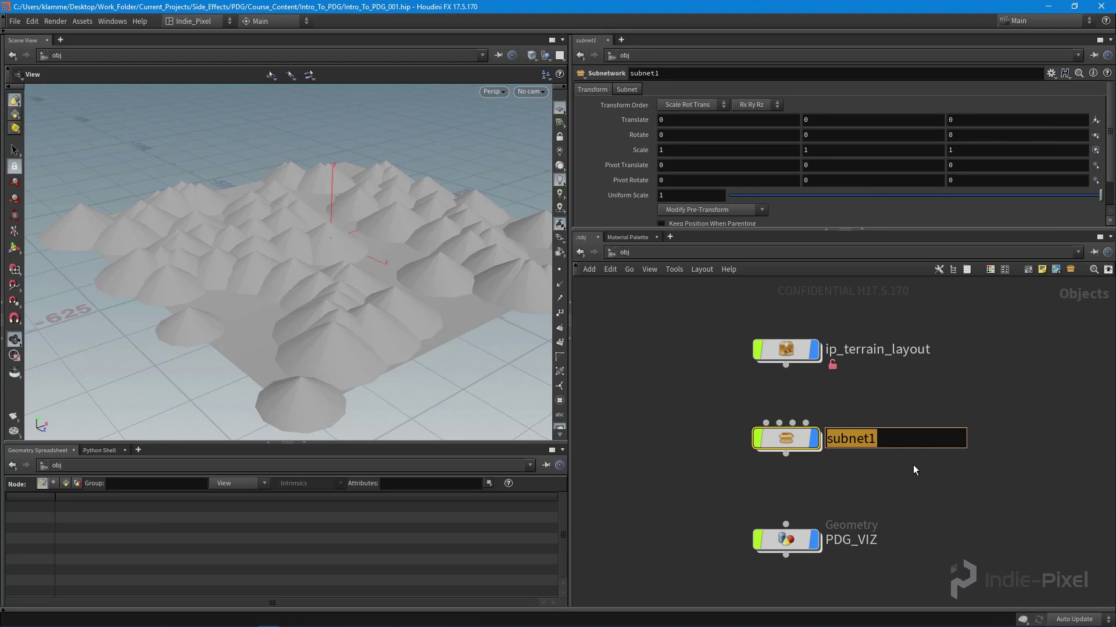
pyautogui.write('io')
pyautogui.press('BackSpace')
pyautogui.press('BackSpace')
pyautogui.write('ip_')
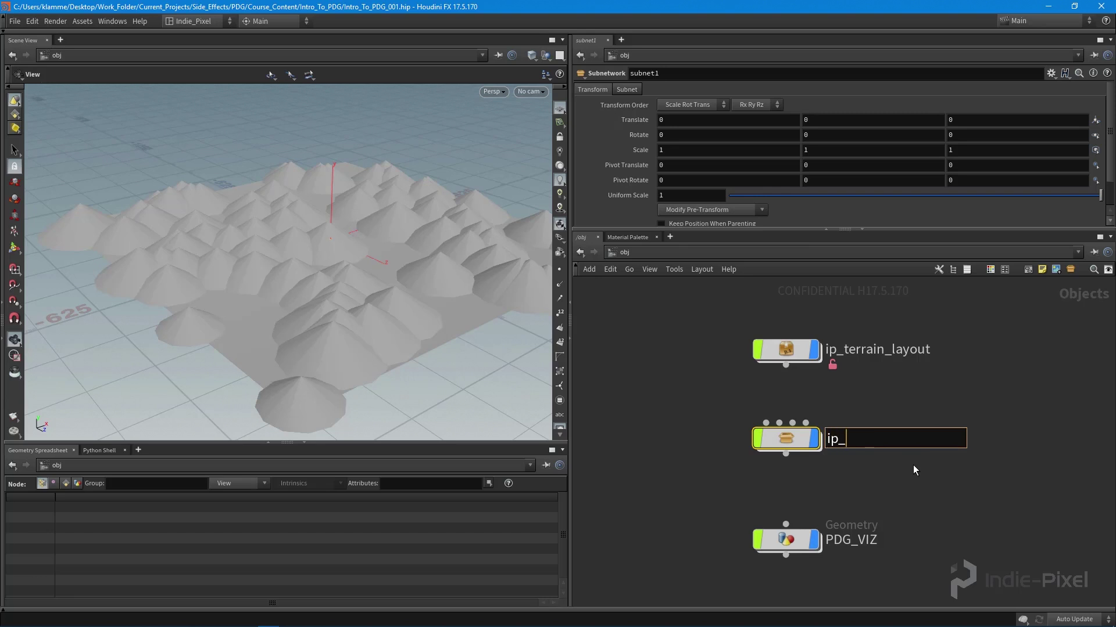
pyautogui.write('level_creation_top')
pyautogui.press('Return')
pyautogui.moveTo(915, 471); pyautogui.dragTo(911, 447, button='middle')
# Start a digital asset from the subnet and remove the user prefix from its operator name
pyautogui.rightClick(776, 427)
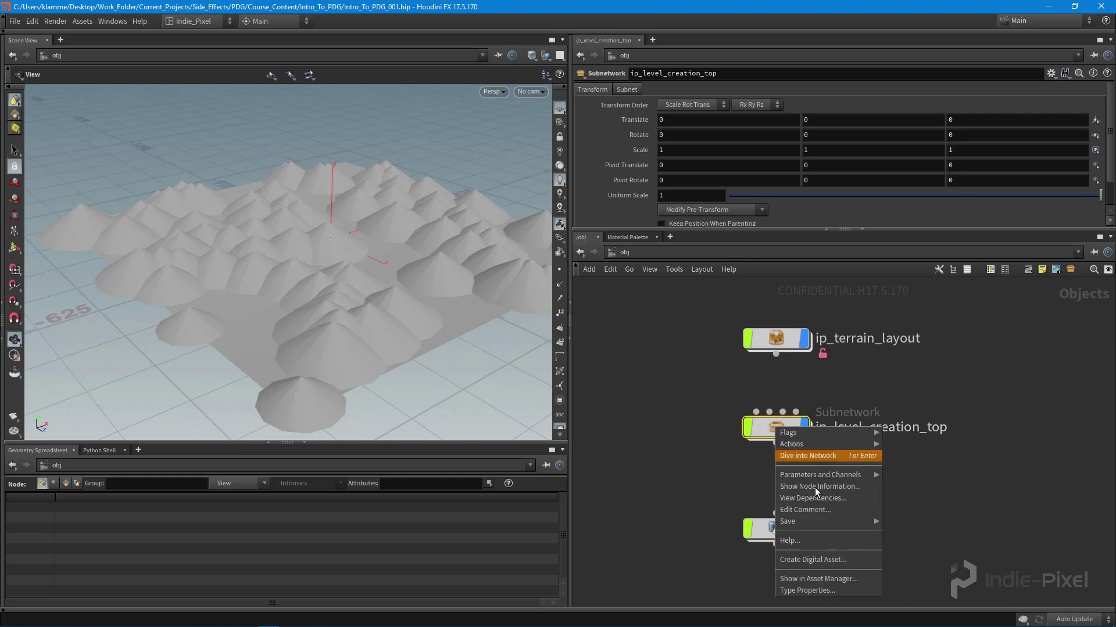
pyautogui.click(807, 560)
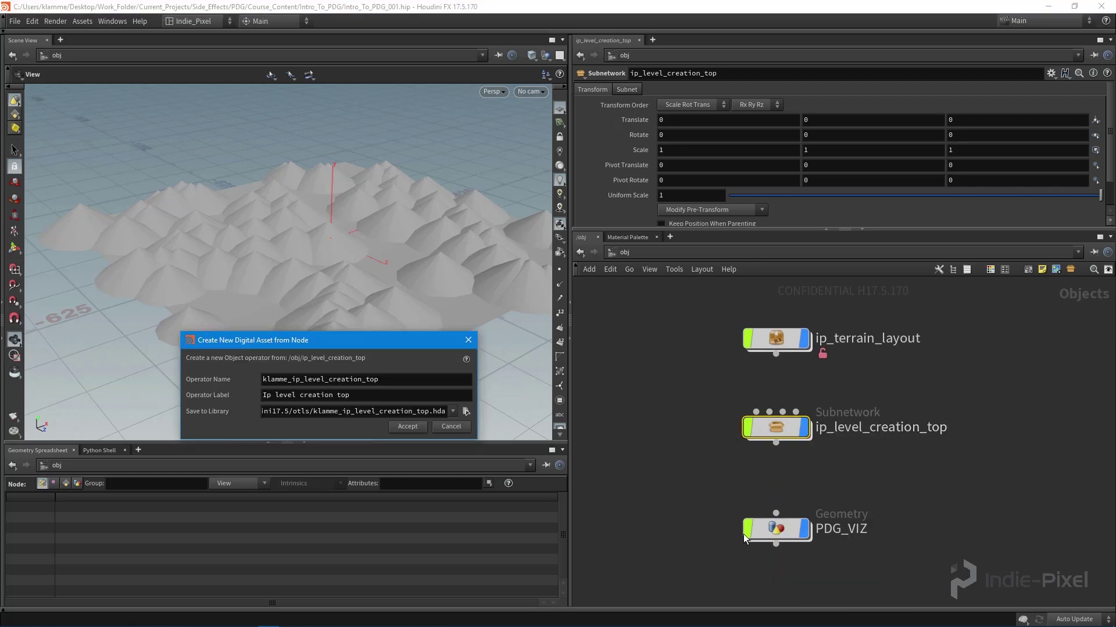
pyautogui.moveTo(292, 380); pyautogui.dragTo(237, 388)
pyautogui.press('BackSpace')
# Capitalise the operator label to 'IP Level Creation Top'
pyautogui.click(365, 401)
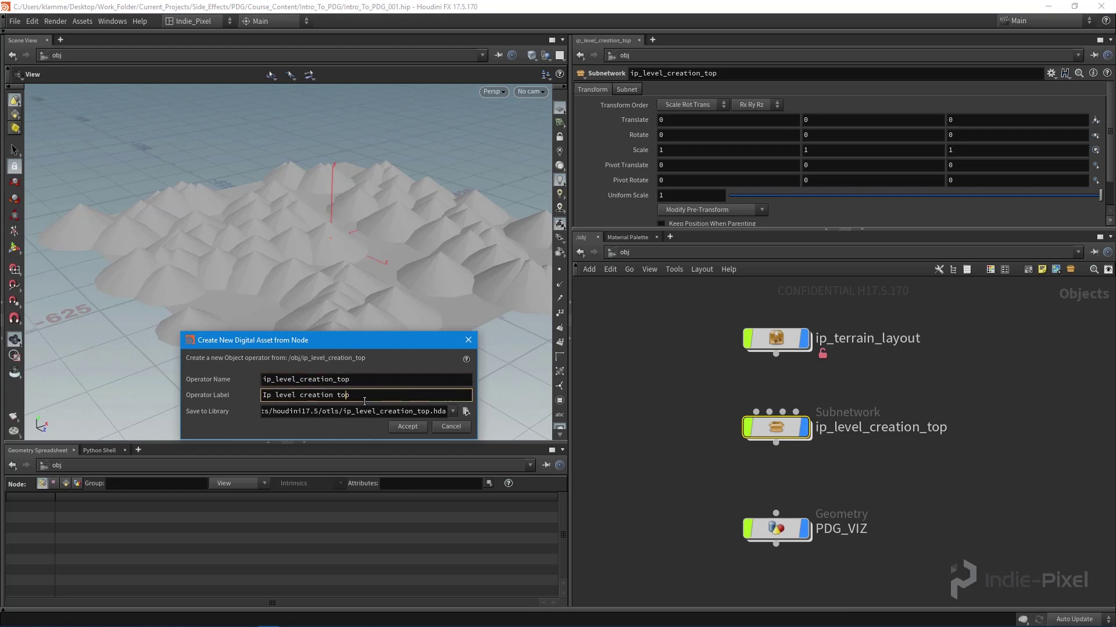
pyautogui.press('Left')
pyautogui.press('Left')
pyautogui.press('BackSpace')
pyautogui.write('T')
pyautogui.press('Left')
pyautogui.press('Left')
pyautogui.press('BackSpace')
pyautogui.write('C')
pyautogui.press('BackSpace')
pyautogui.write('L')
pyautogui.press('Left')
pyautogui.press('Left')
pyautogui.press('BackSpace')
pyautogui.write('P')
# Set Save to Library to $JOB/hda/ip_level_creation_top.hda
pyautogui.click(466, 411)
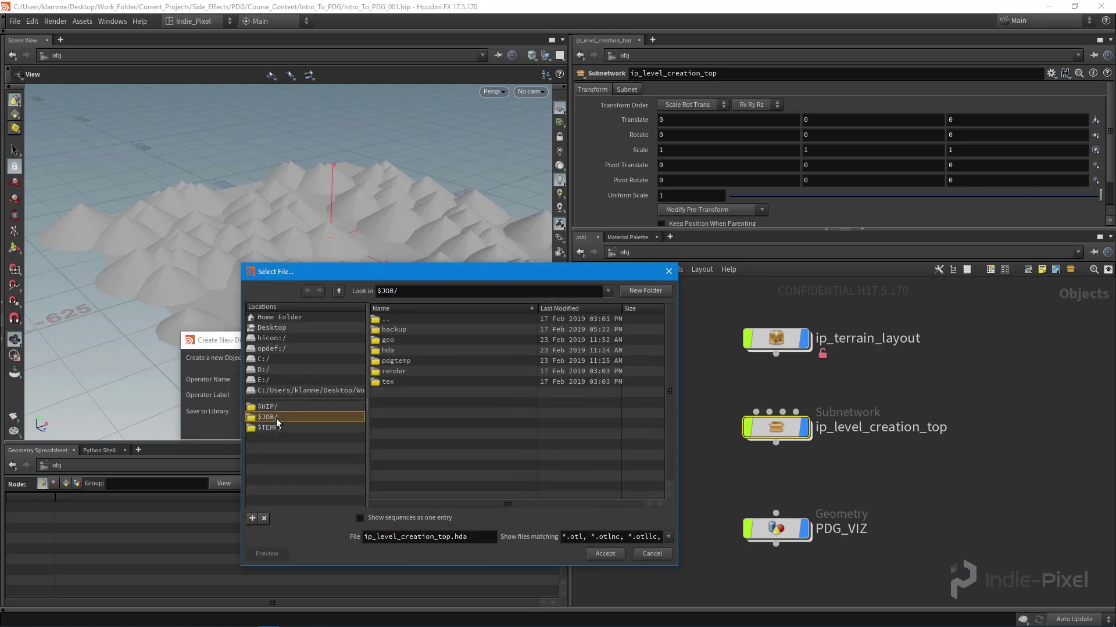
pyautogui.doubleClick(388, 350)
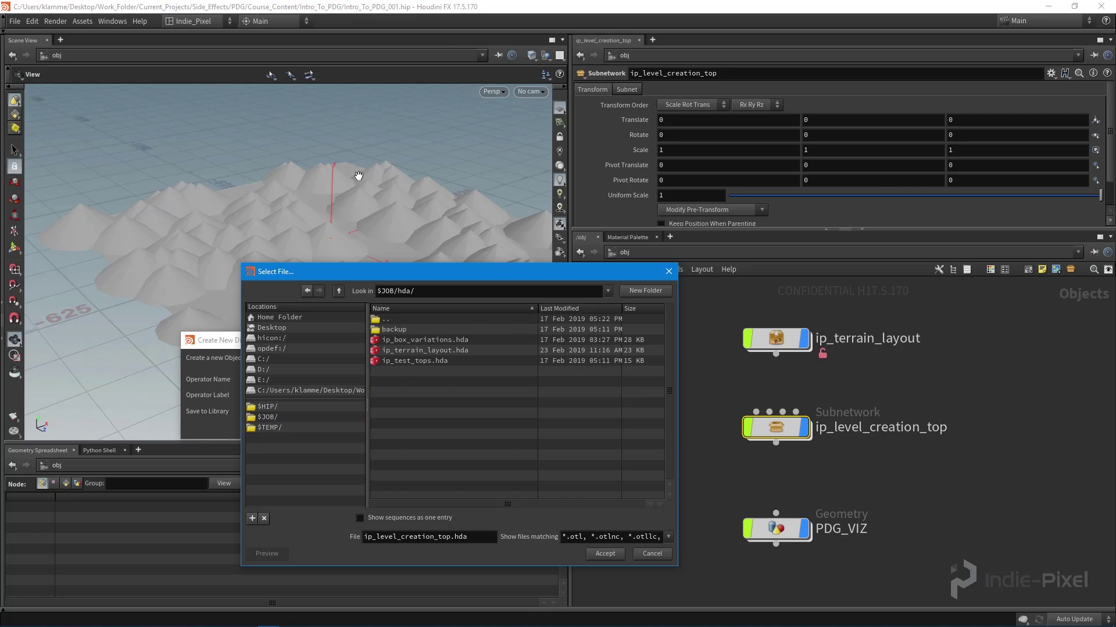
pyautogui.click(289, 318)
pyautogui.click(280, 417)
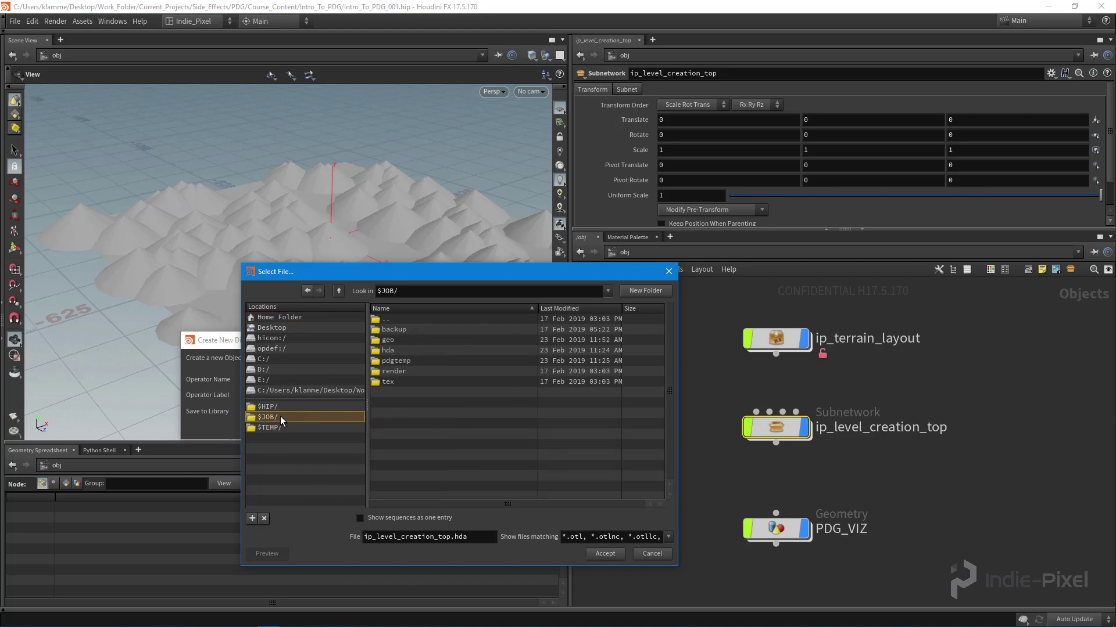
pyautogui.doubleClick(392, 349)
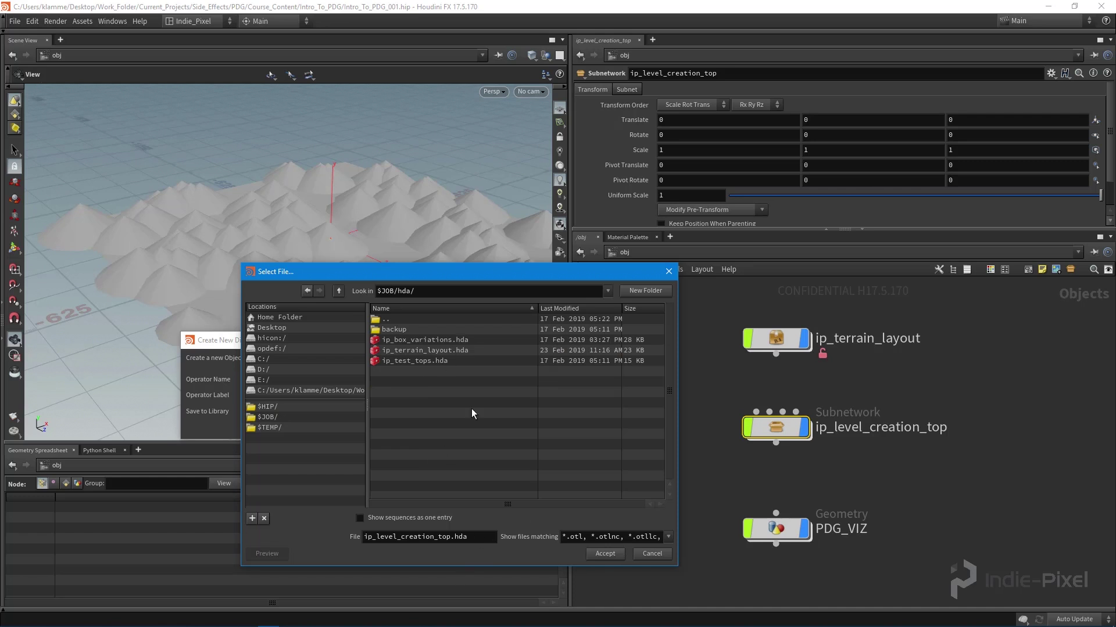
pyautogui.click(602, 554)
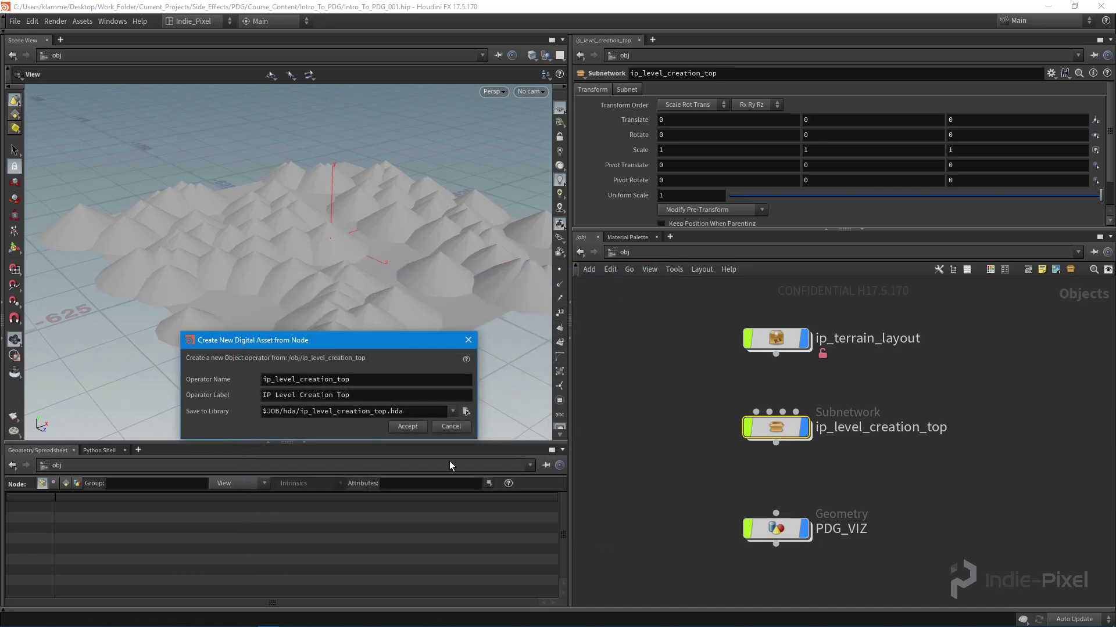
# Accept the asset, then make its Transform and Subnet folders invisible in Type Properties and apply
pyautogui.click(407, 427)
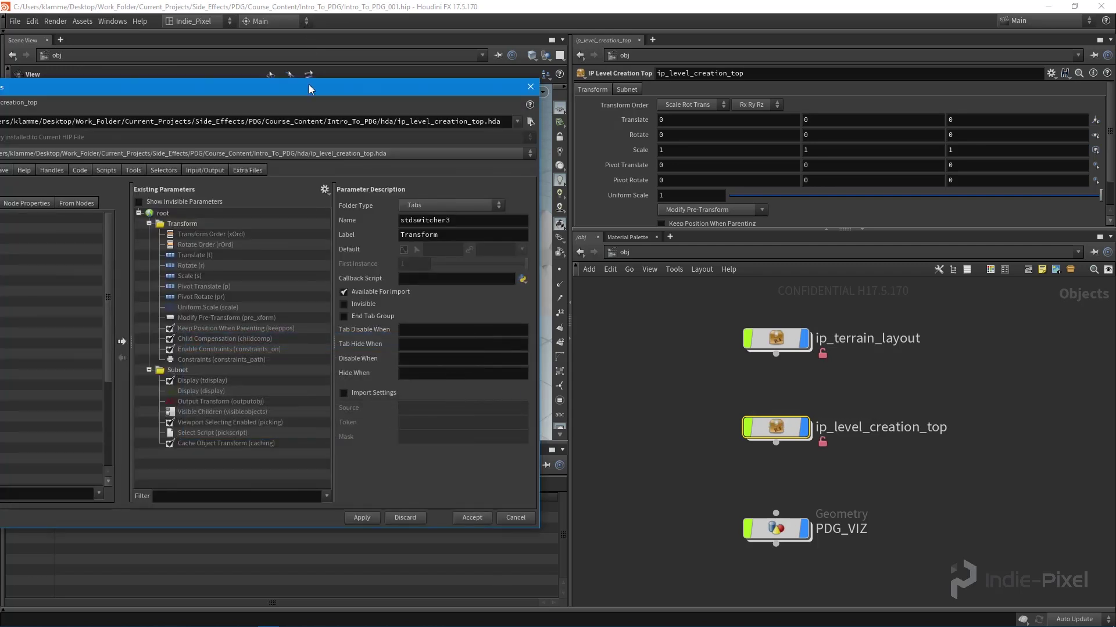
pyautogui.moveTo(295, 85); pyautogui.dragTo(483, 103)
pyautogui.click(337, 242)
pyautogui.click(337, 252)
pyautogui.click(370, 241)
pyautogui.keyDown('shift'); pyautogui.click(366, 252); pyautogui.keyUp('shift')
pyautogui.click(549, 323)
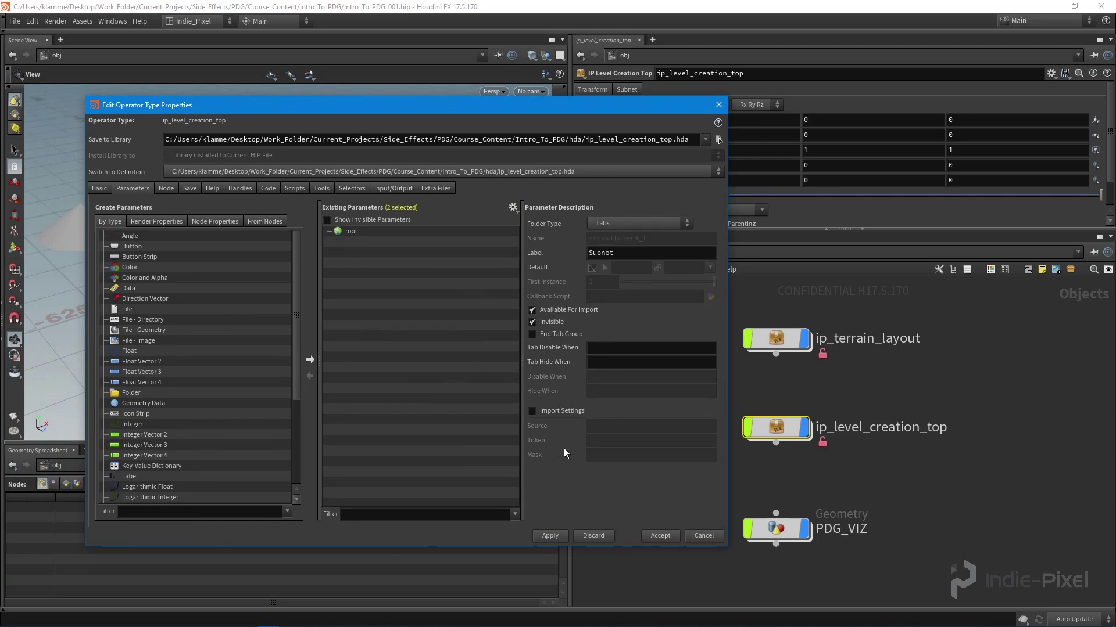
pyautogui.click(550, 536)
pyautogui.moveTo(500, 106); pyautogui.dragTo(469, 107)
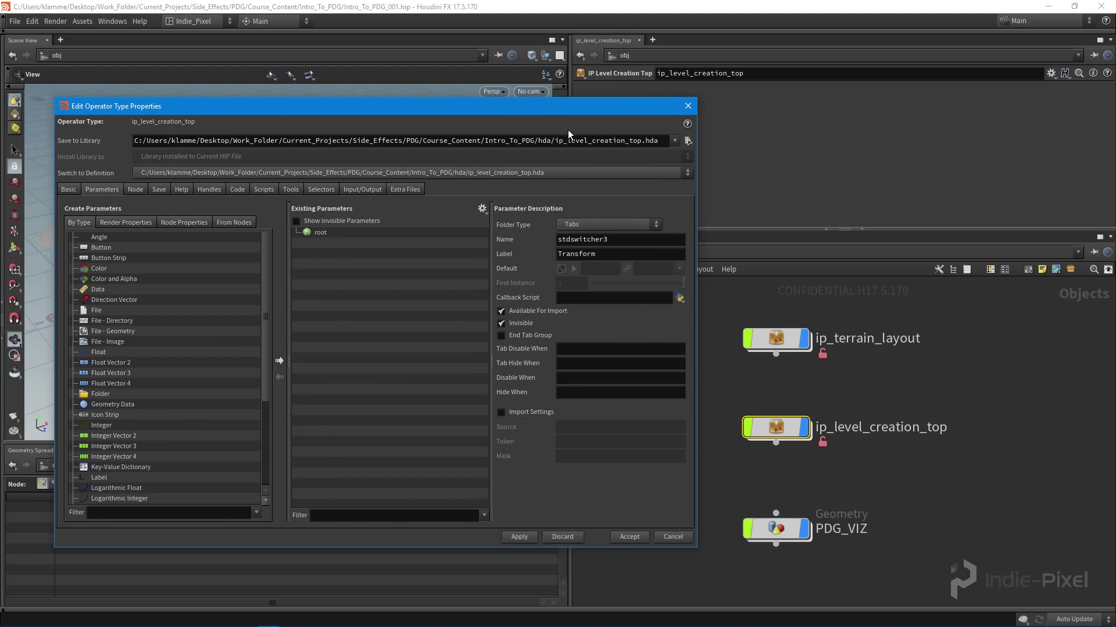
pyautogui.moveTo(565, 107); pyautogui.dragTo(426, 464)
pyautogui.click(837, 480)
# Dive into ip_level_creation_top and then topnet1 to view the localscheduler node
pyautogui.doubleClick(794, 406)
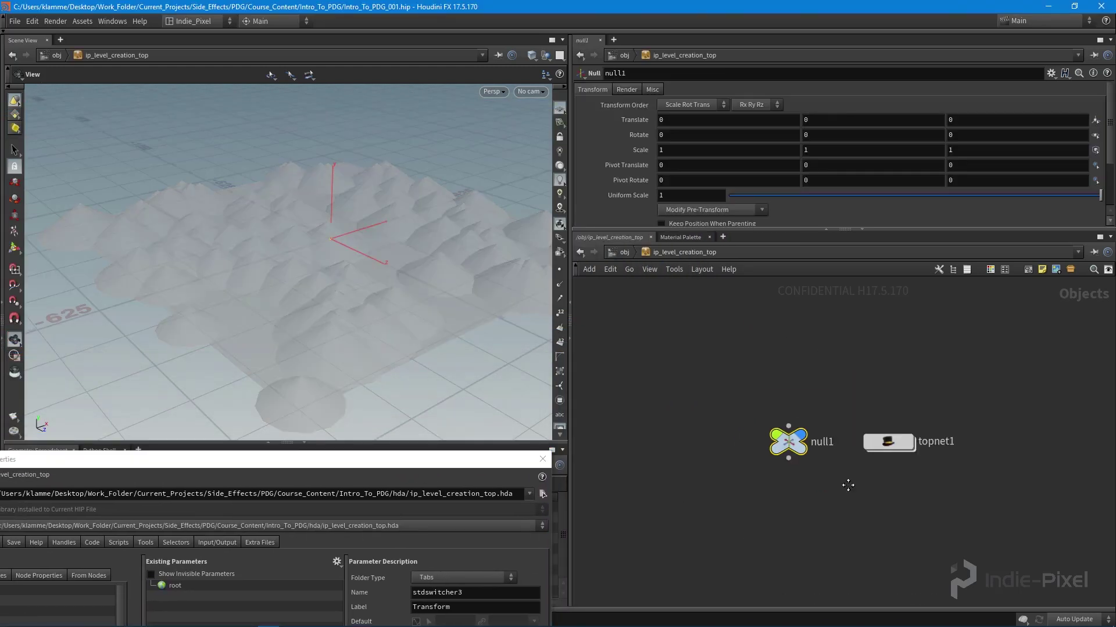
pyautogui.doubleClick(841, 429)
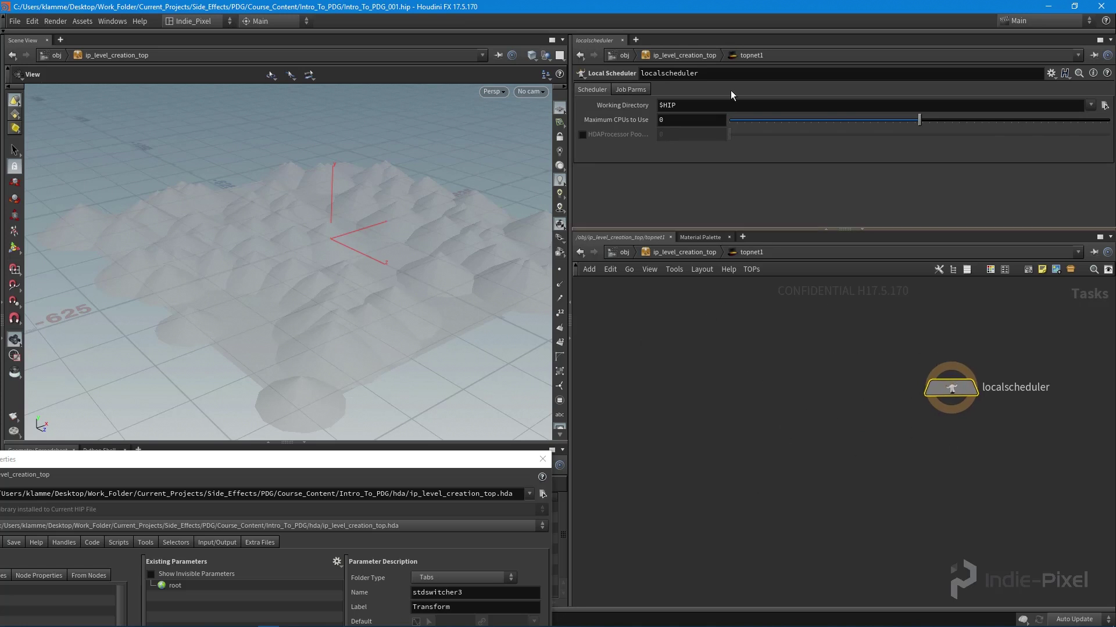
pyautogui.click(700, 377)
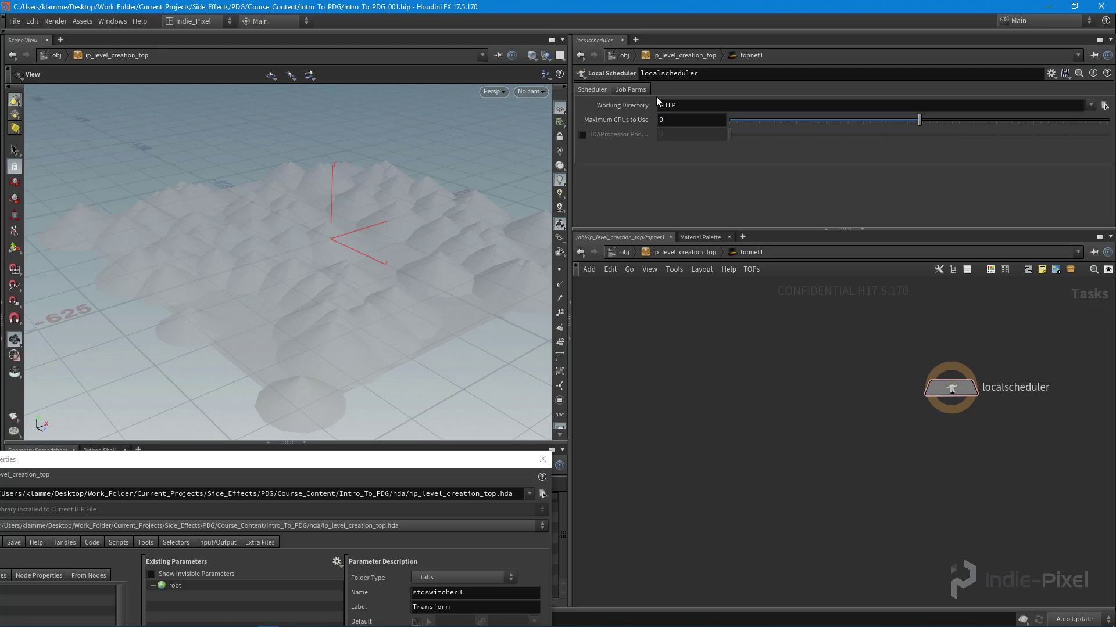
# Check the defined variables, then set the working directory to $HEU_ENVPATH_JOB
pyautogui.click(33, 22)
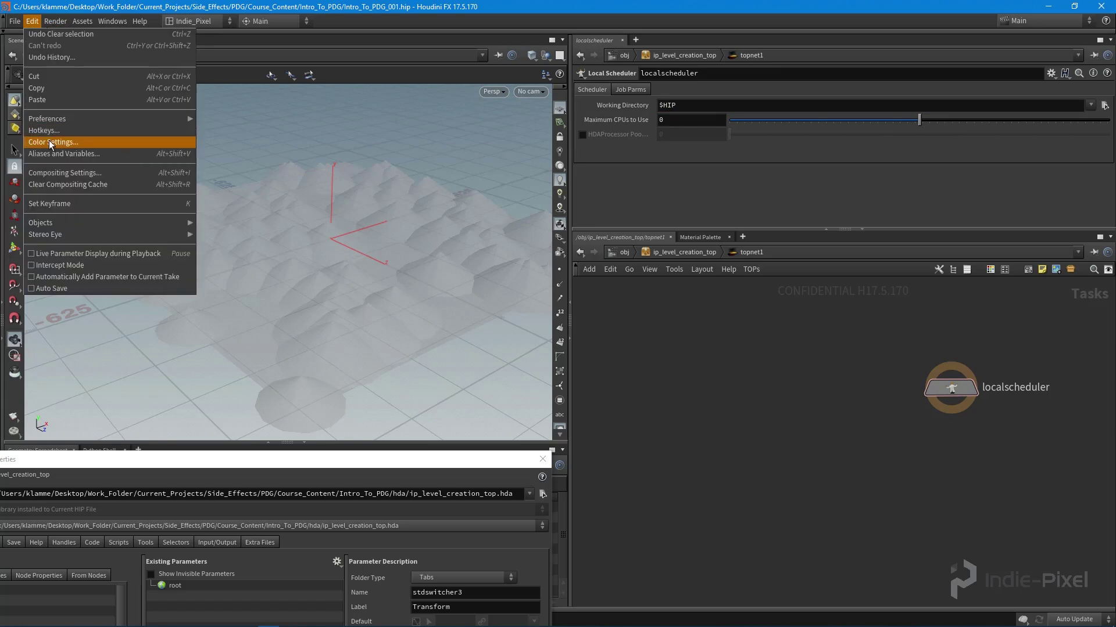
pyautogui.click(59, 153)
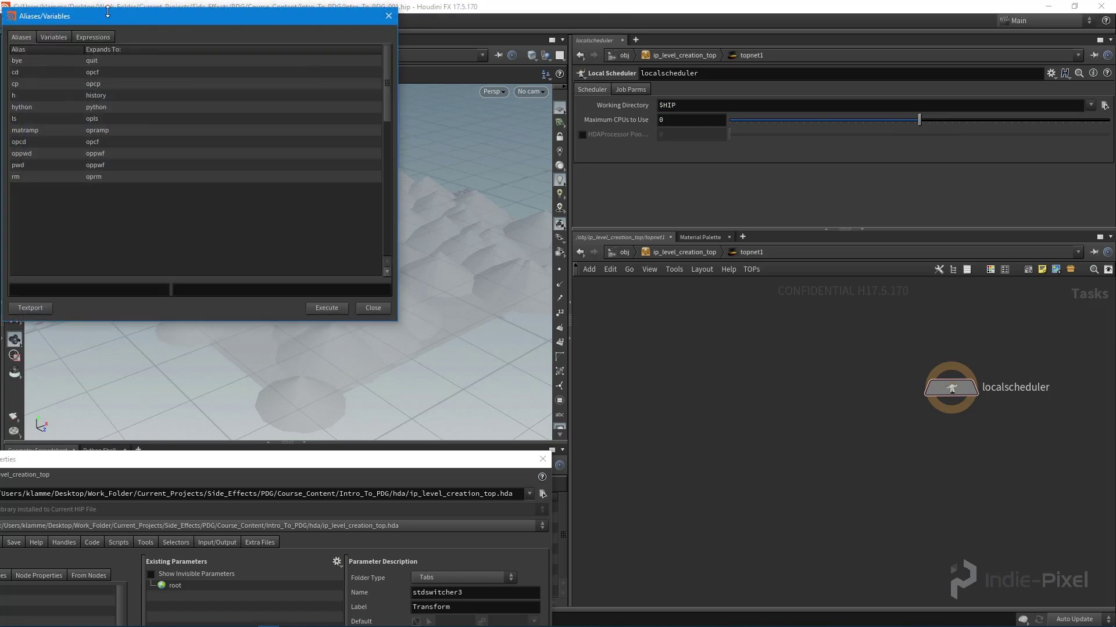
pyautogui.click(59, 37)
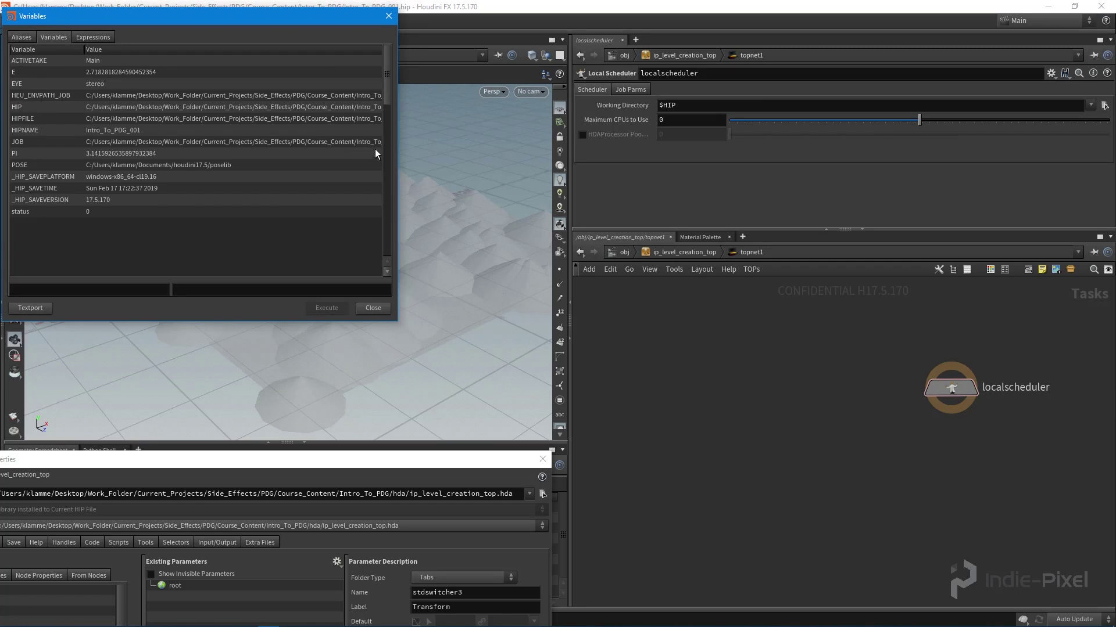
pyautogui.moveTo(399, 169); pyautogui.dragTo(484, 170)
pyautogui.click(613, 105)
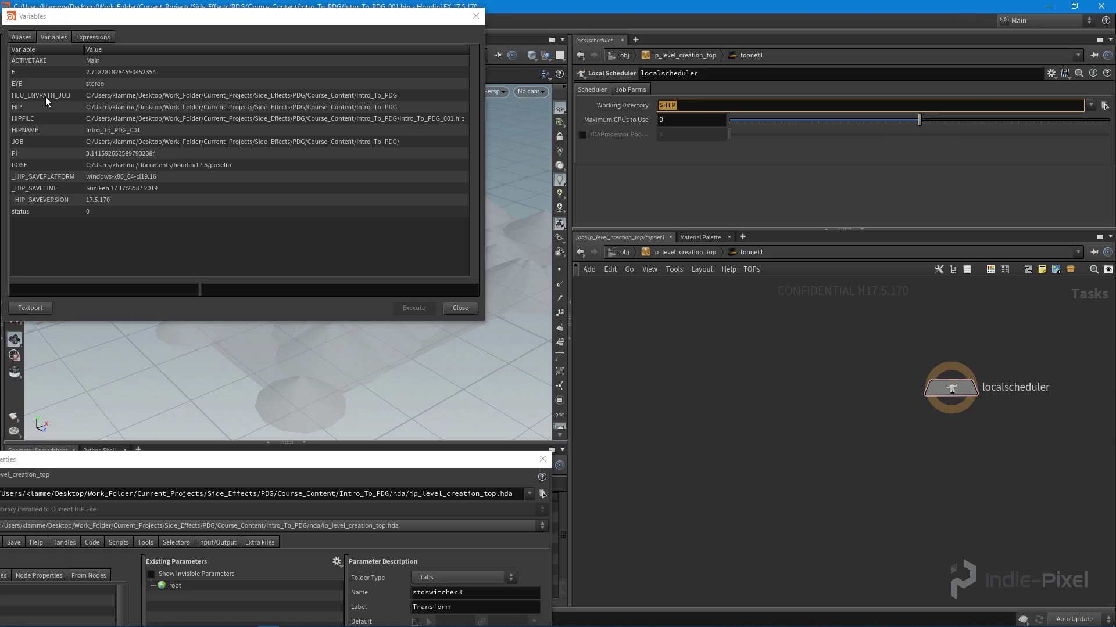
pyautogui.write('$')
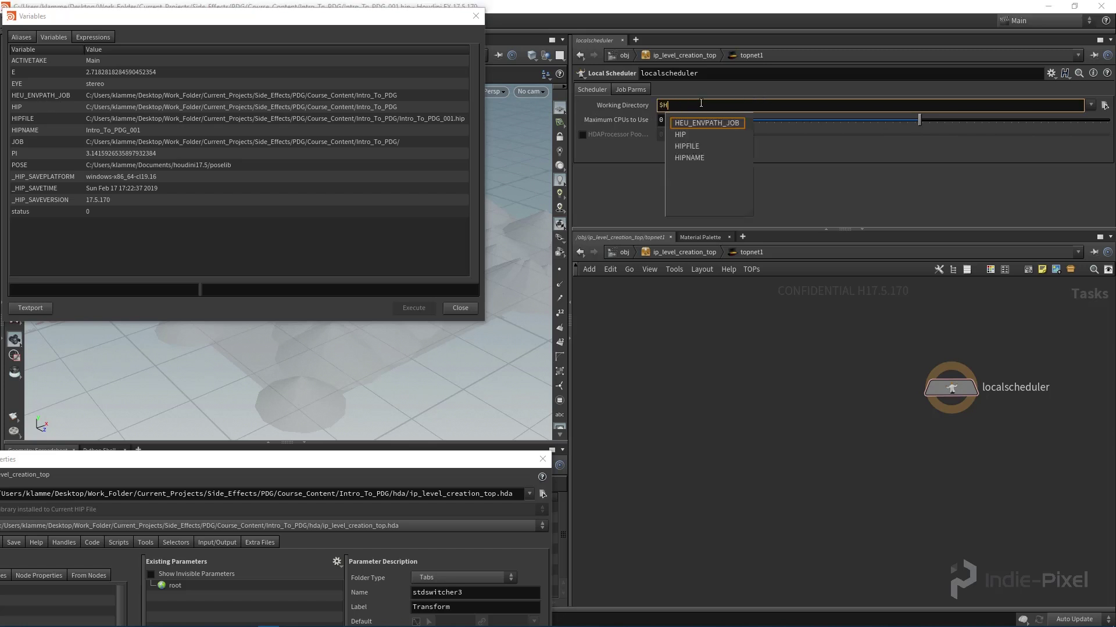
pyautogui.write('HEU')
pyautogui.press('Return')
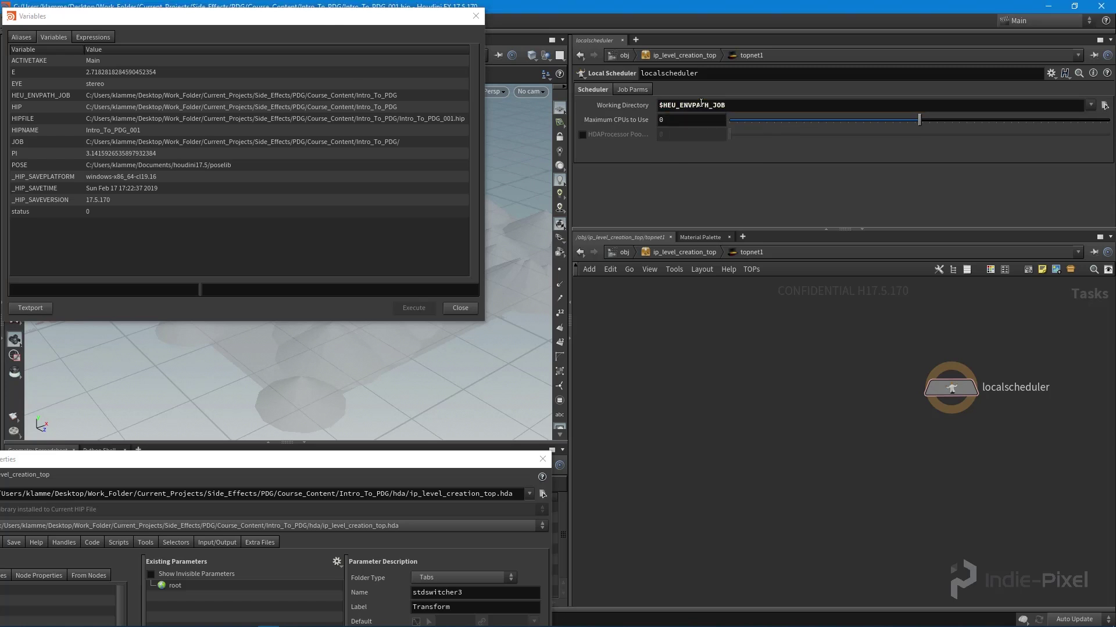
pyautogui.click(460, 308)
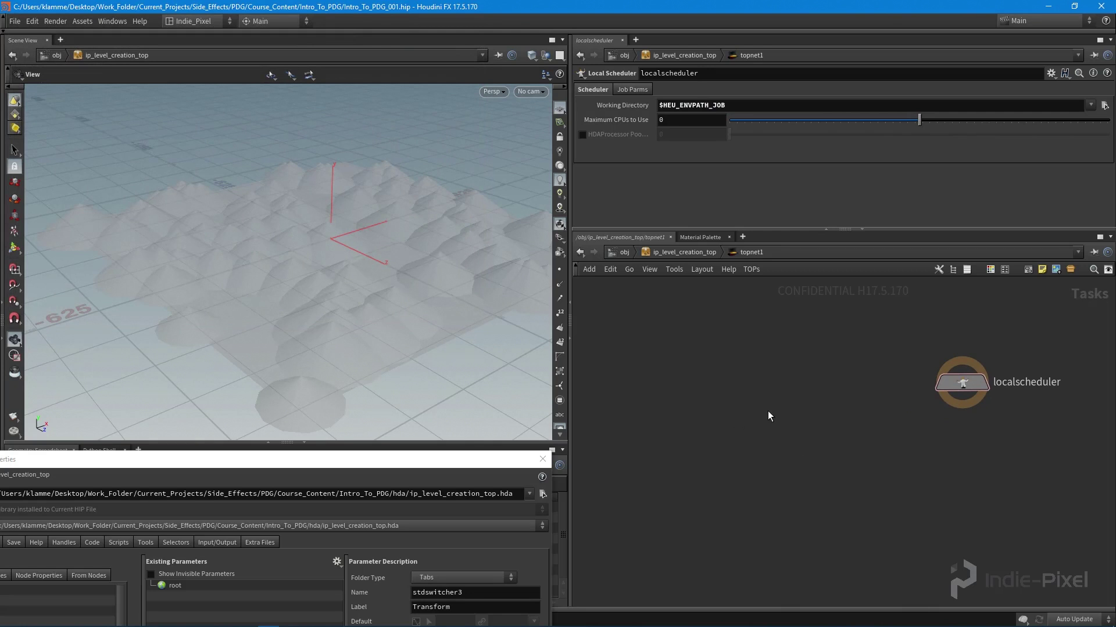
# Add a File Pattern node beside localscheduler, keeping File Types on Files Only
pyautogui.press('Tab')
pyautogui.write('file')
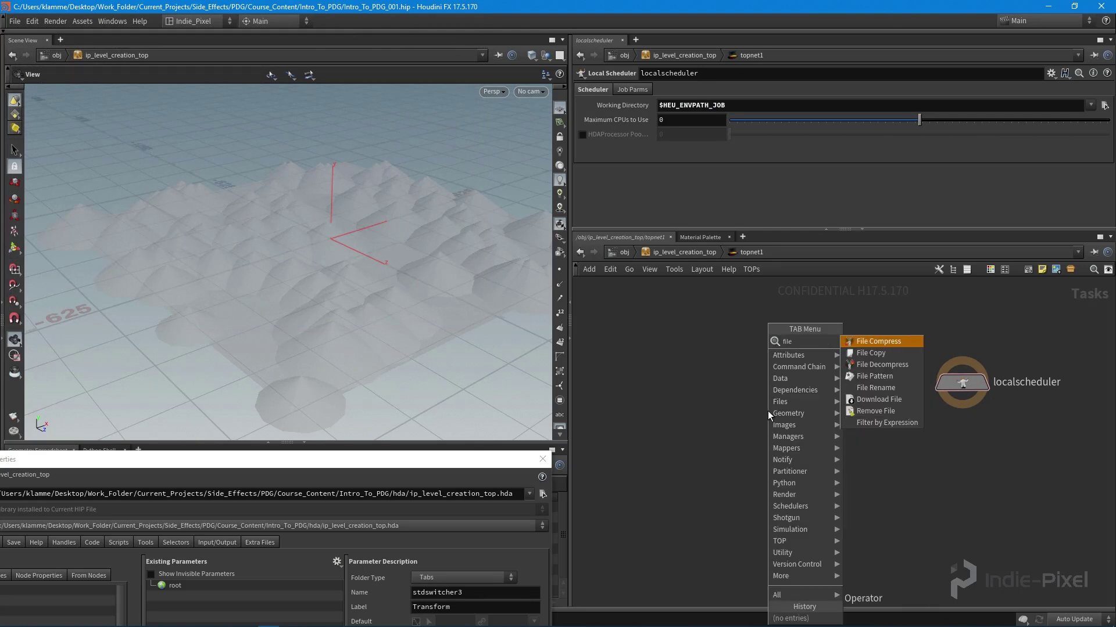
pyautogui.press('Down')
pyautogui.press('Down')
pyautogui.press('Down')
pyautogui.press('Return')
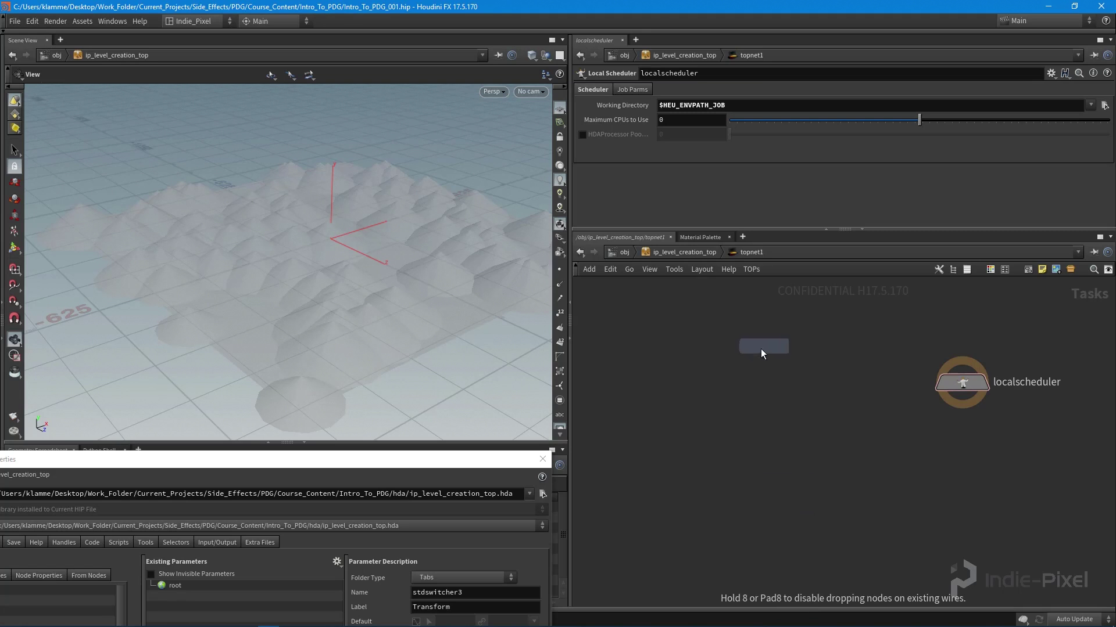
pyautogui.click(745, 386)
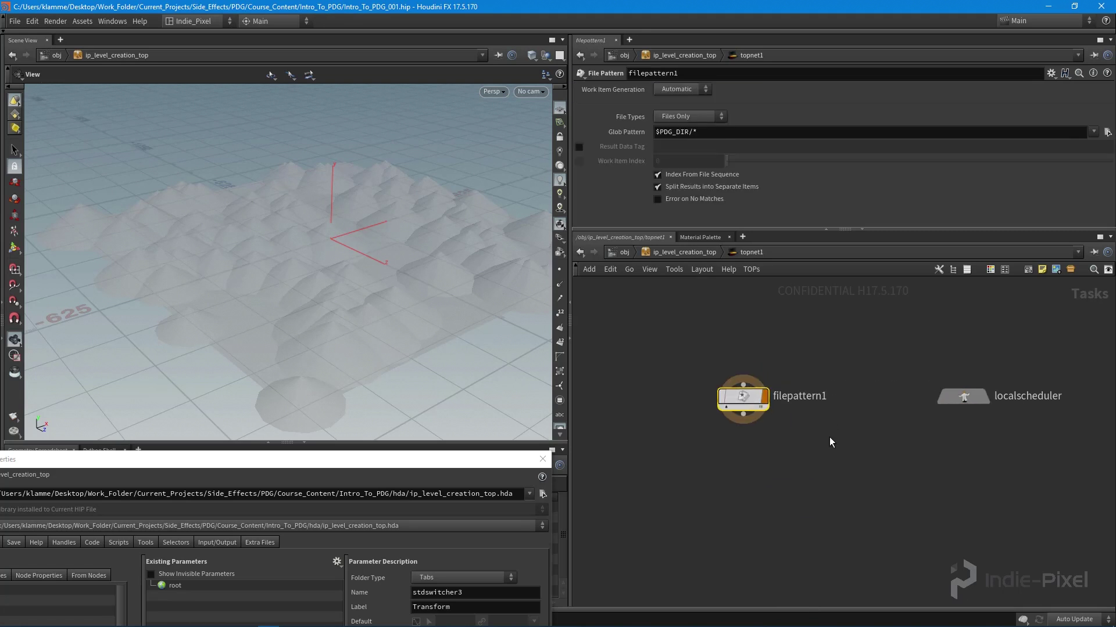
pyautogui.click(703, 118)
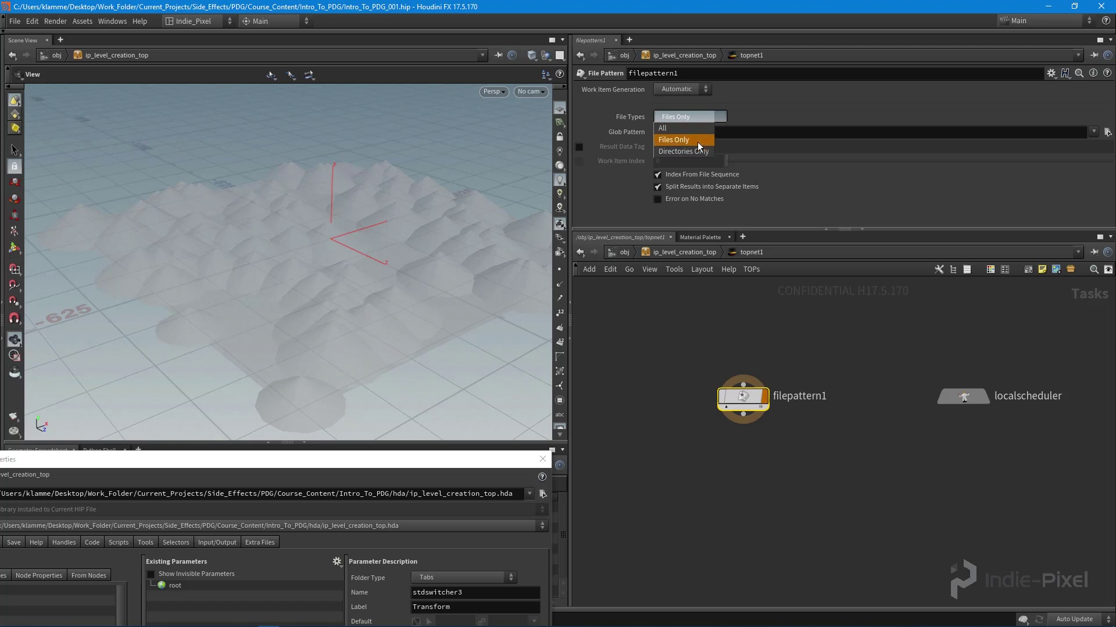
pyautogui.click(683, 142)
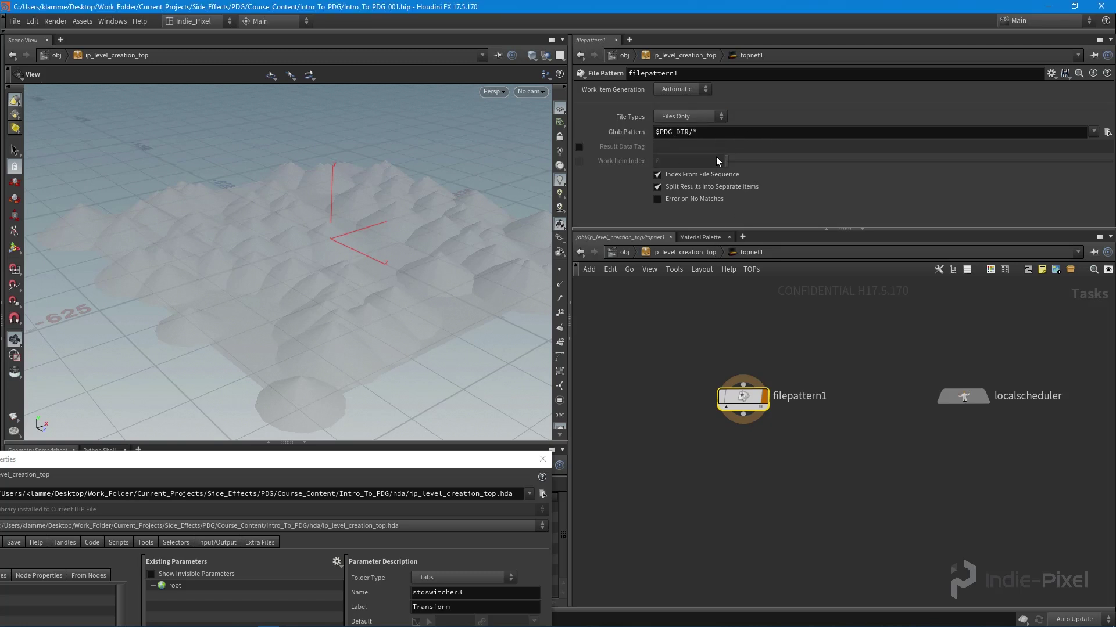
pyautogui.moveTo(454, 462); pyautogui.dragTo(535, 427)
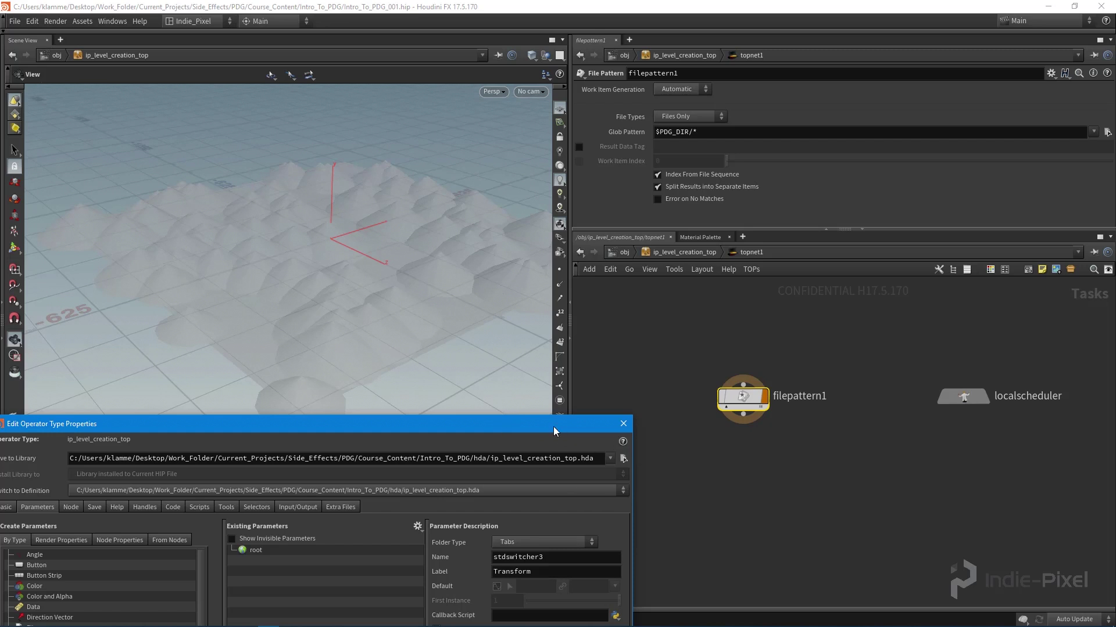
# Promote filepattern1's Glob Pattern onto the asset's Existing Parameters and apply
pyautogui.moveTo(553, 431); pyautogui.dragTo(470, 426)
pyautogui.moveTo(679, 463); pyautogui.dragTo(730, 458, button='middle')
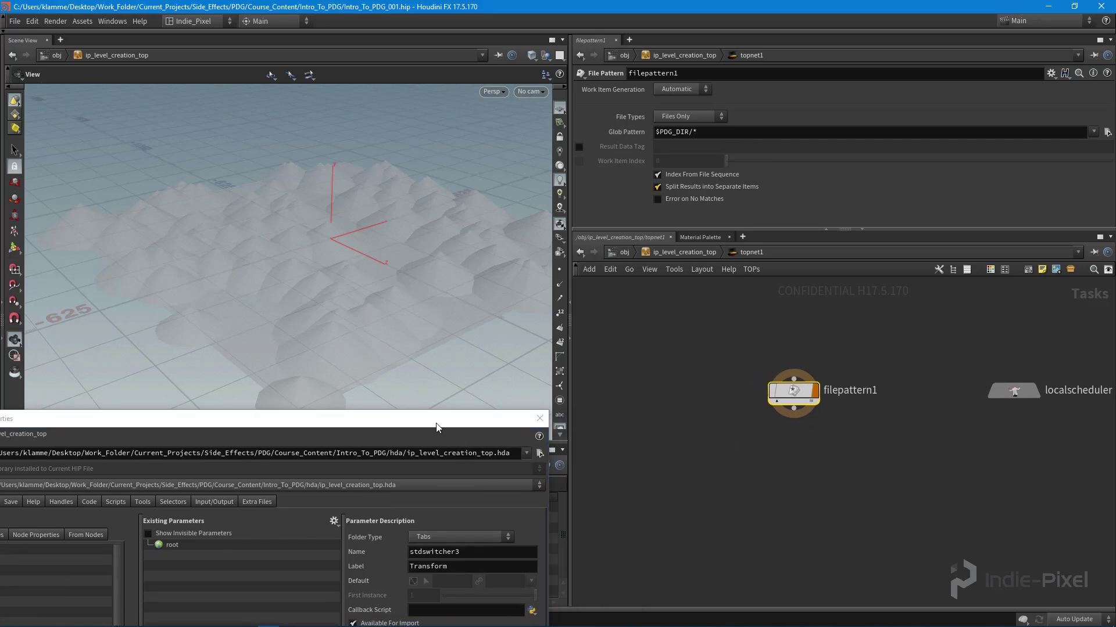
pyautogui.moveTo(439, 422); pyautogui.dragTo(541, 182)
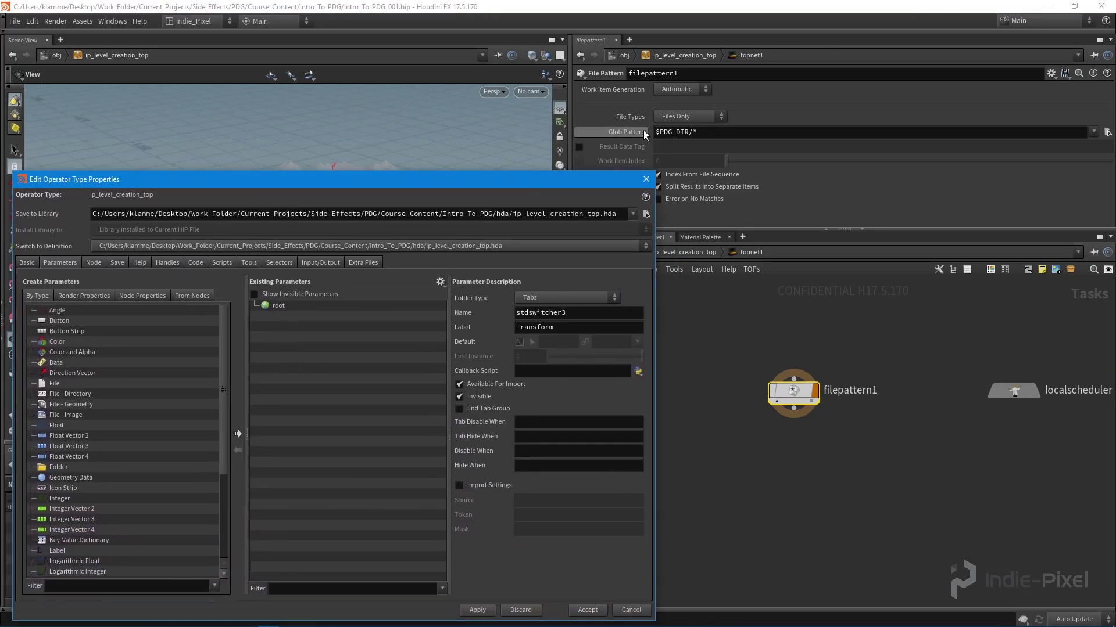
pyautogui.moveTo(640, 130); pyautogui.dragTo(329, 348)
pyautogui.click(477, 610)
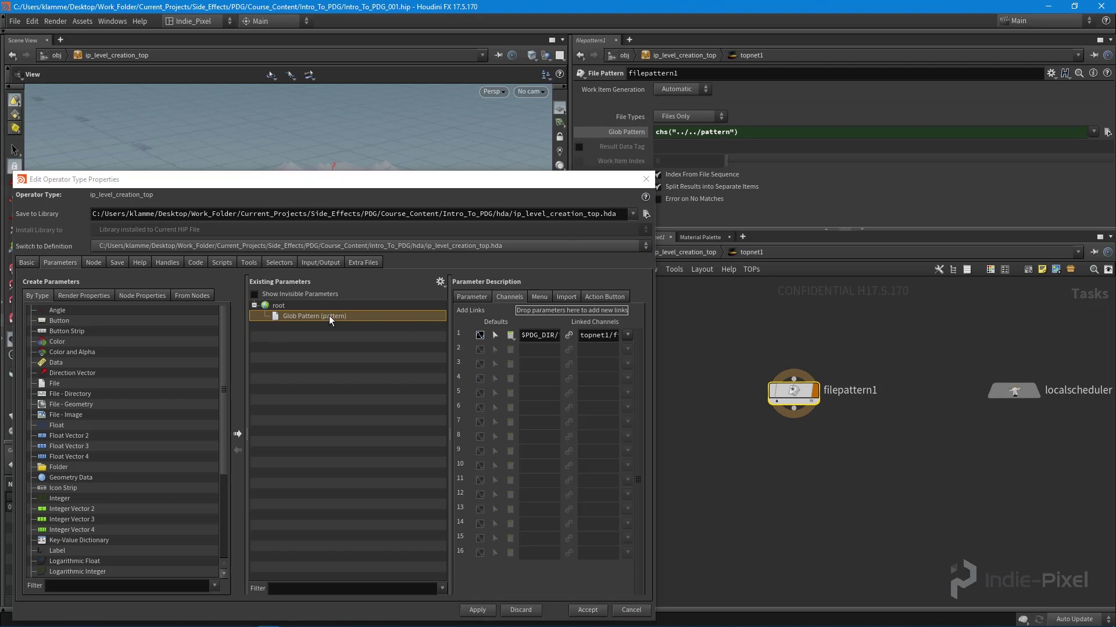
# Label the promoted parameter 'Terrain Layout' with internal name terrain_layout
pyautogui.click(472, 298)
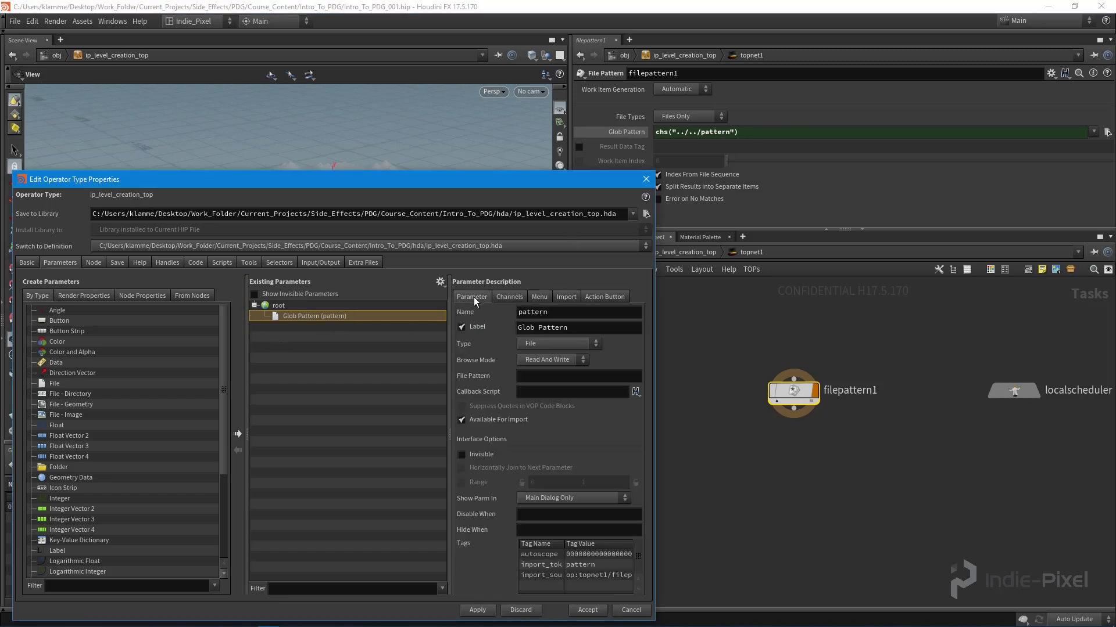
pyautogui.click(577, 329)
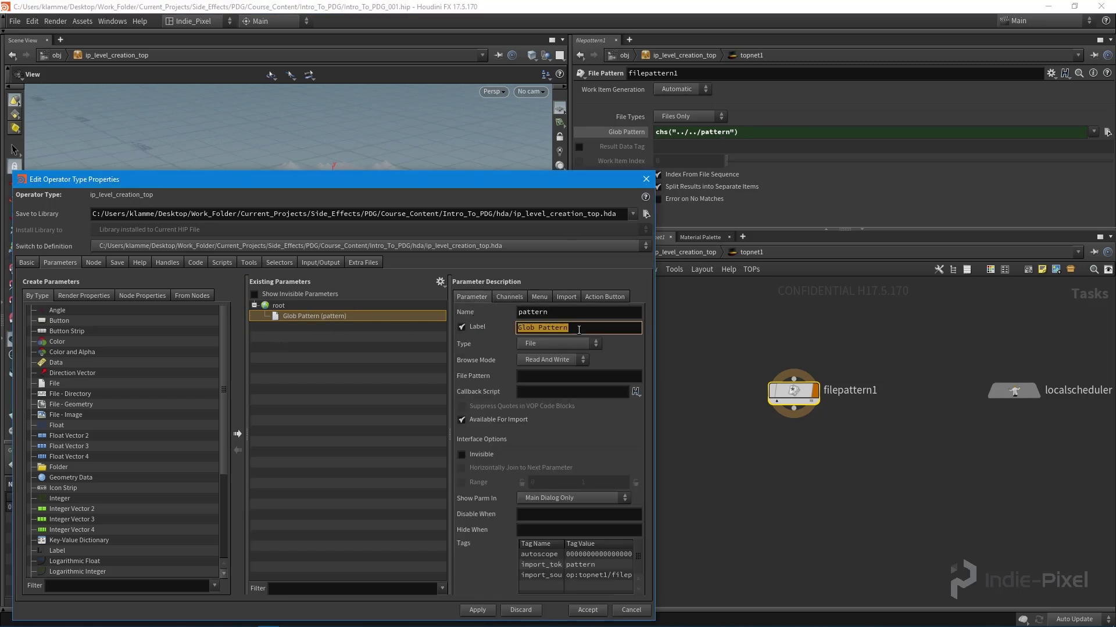
pyautogui.write('Terrain Layout')
pyautogui.press('Return')
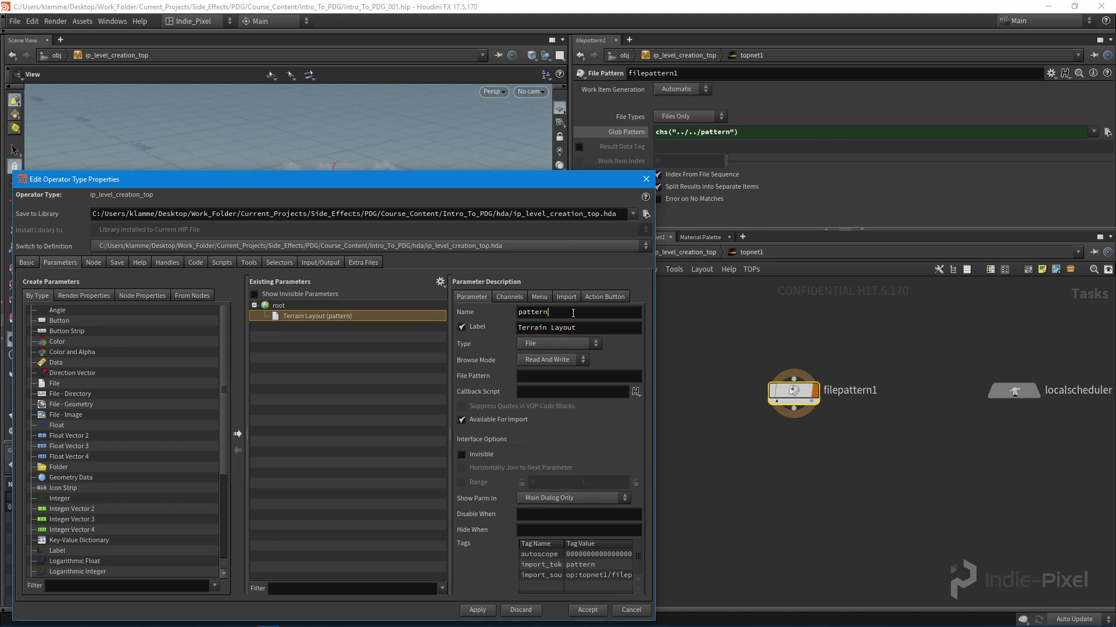
pyautogui.click(572, 312)
pyautogui.write('t')
pyautogui.press('Return')
# Clear the $PDG_DIR/* default value and apply the parameter changes
pyautogui.click(509, 297)
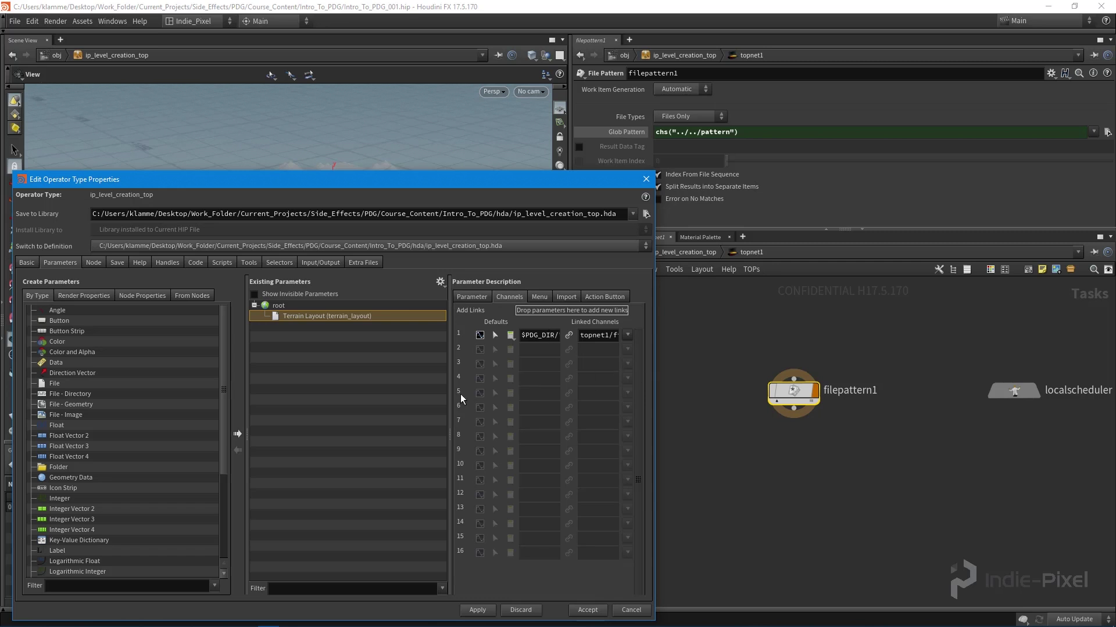
pyautogui.moveTo(450, 401); pyautogui.dragTo(387, 399)
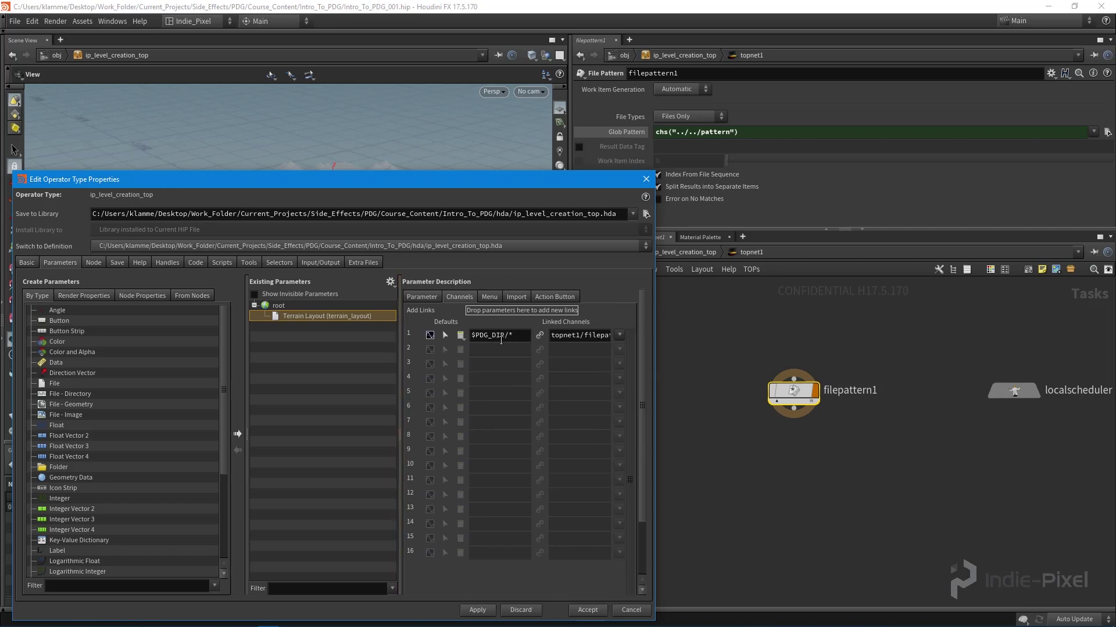
pyautogui.moveTo(503, 332); pyautogui.dragTo(477, 337)
pyautogui.moveTo(490, 184); pyautogui.dragTo(499, 150)
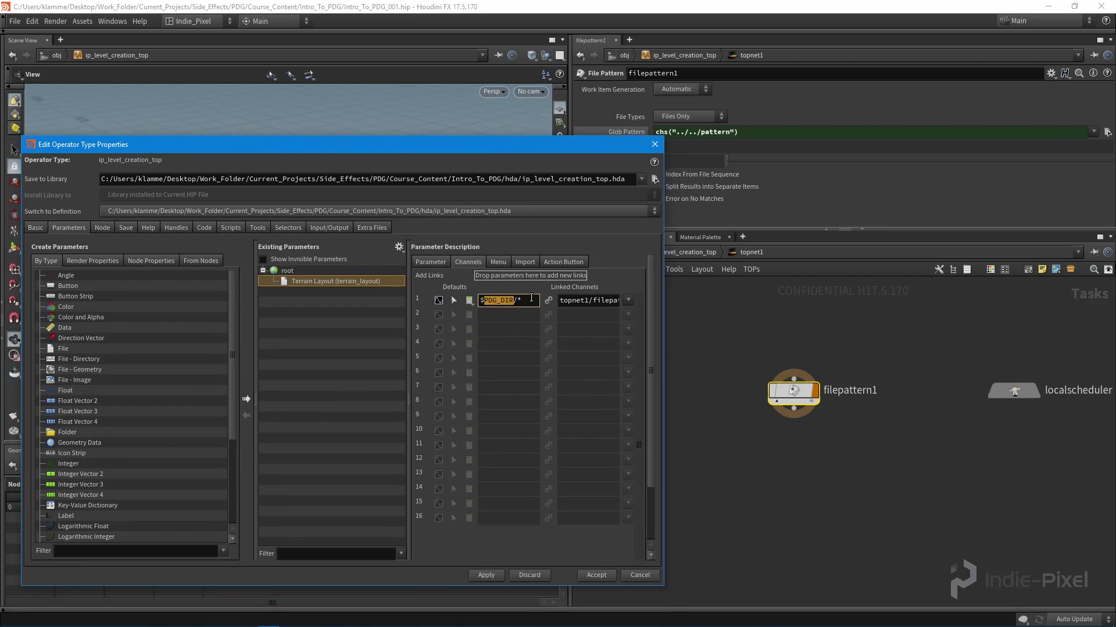
pyautogui.hotkey('ctrl', 'a')
pyautogui.press('BackSpace')
pyautogui.click(490, 574)
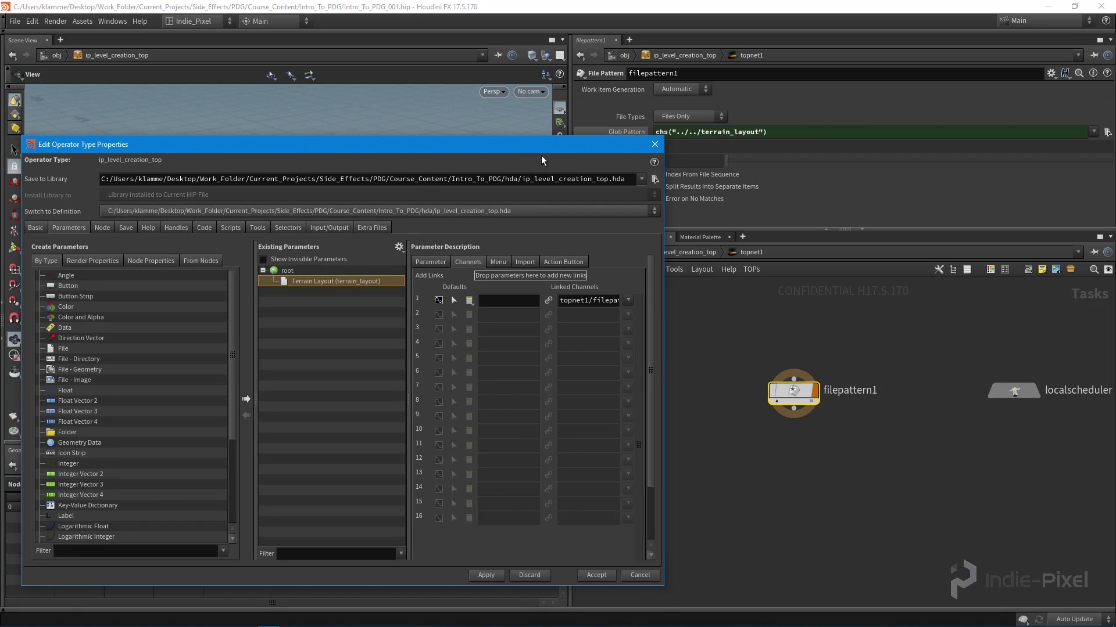
# Go back up from topnet1 to the object level
pyautogui.moveTo(541, 154); pyautogui.dragTo(517, 156)
pyautogui.click(861, 452)
pyautogui.press('u')
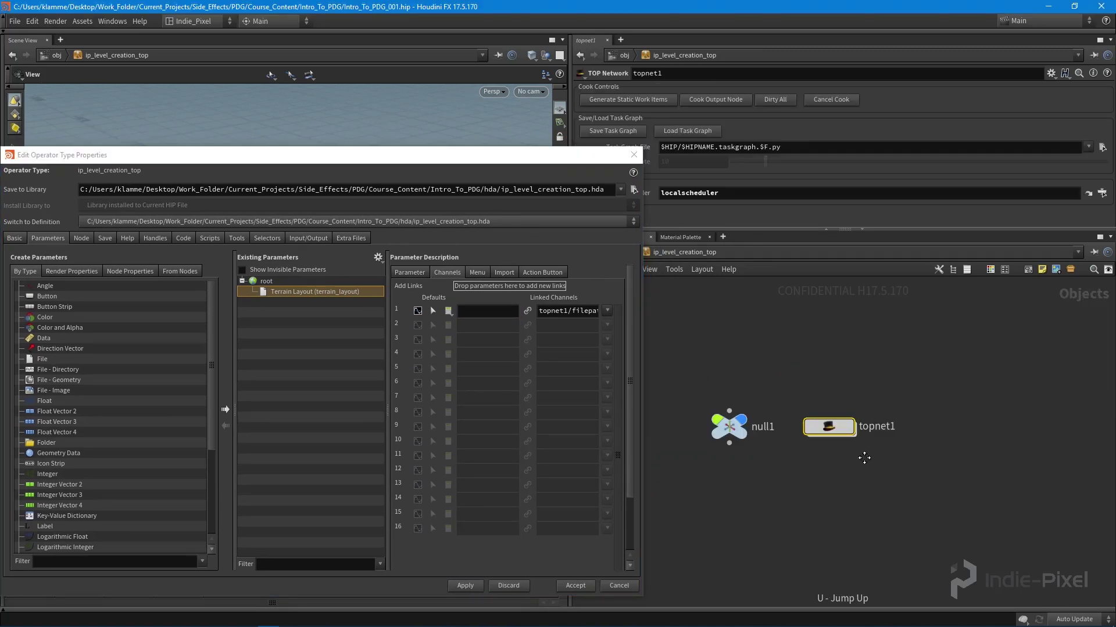
pyautogui.press('u')
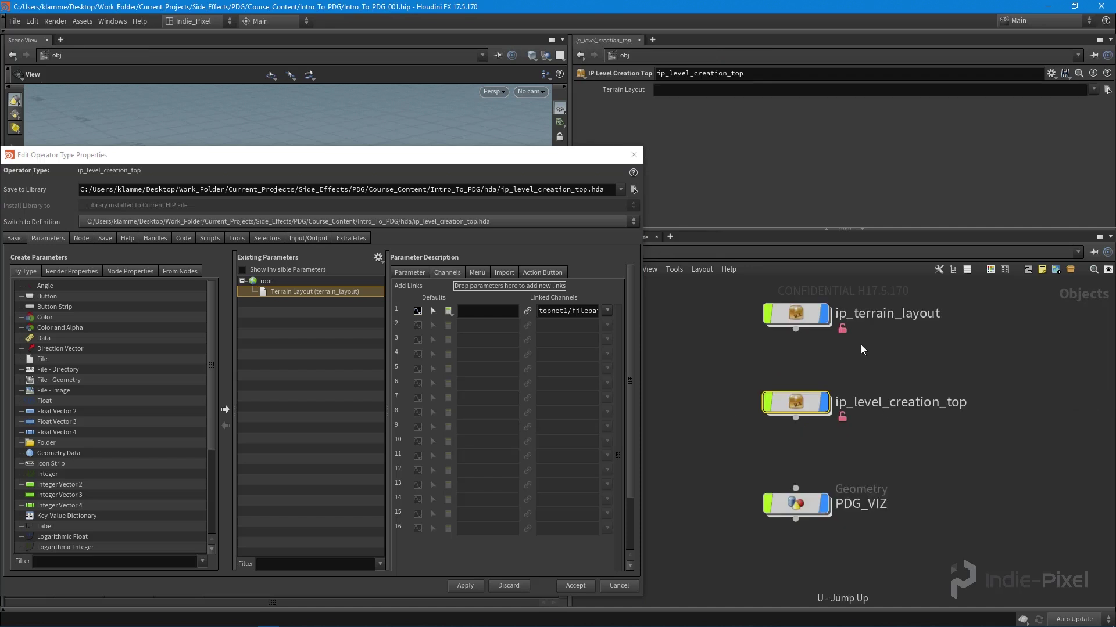
pyautogui.moveTo(552, 163); pyautogui.dragTo(454, 413)
pyautogui.moveTo(793, 412); pyautogui.dragTo(789, 432, button='middle')
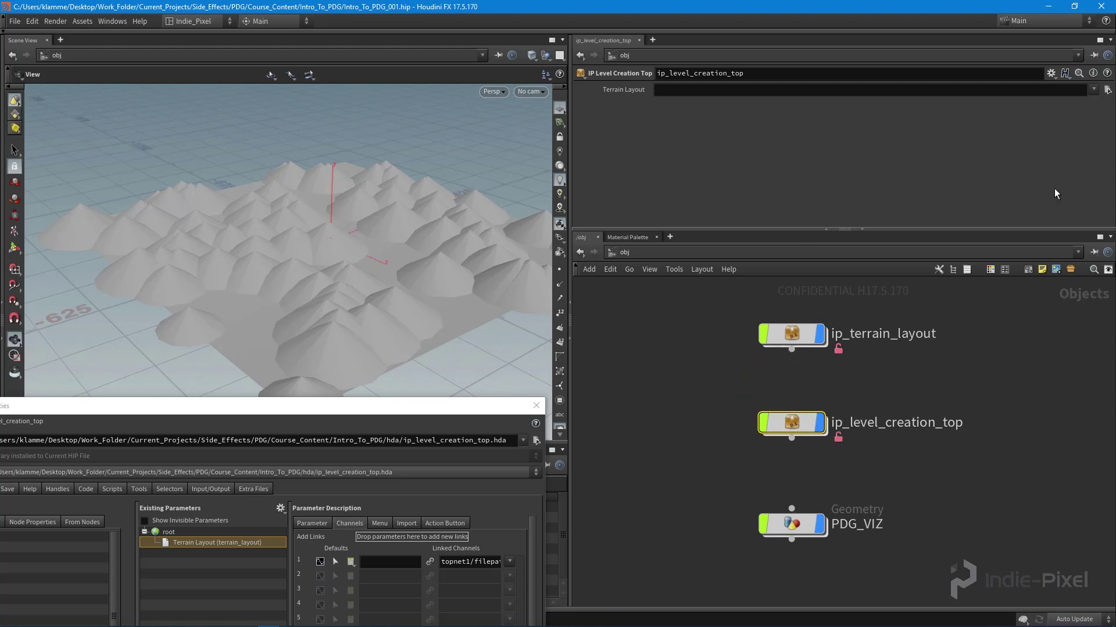
# Set Terrain Layout to $JOB/geo/terrain_layout_001.bgeo, then dive into ip_level_creation_top
pyautogui.click(1107, 90)
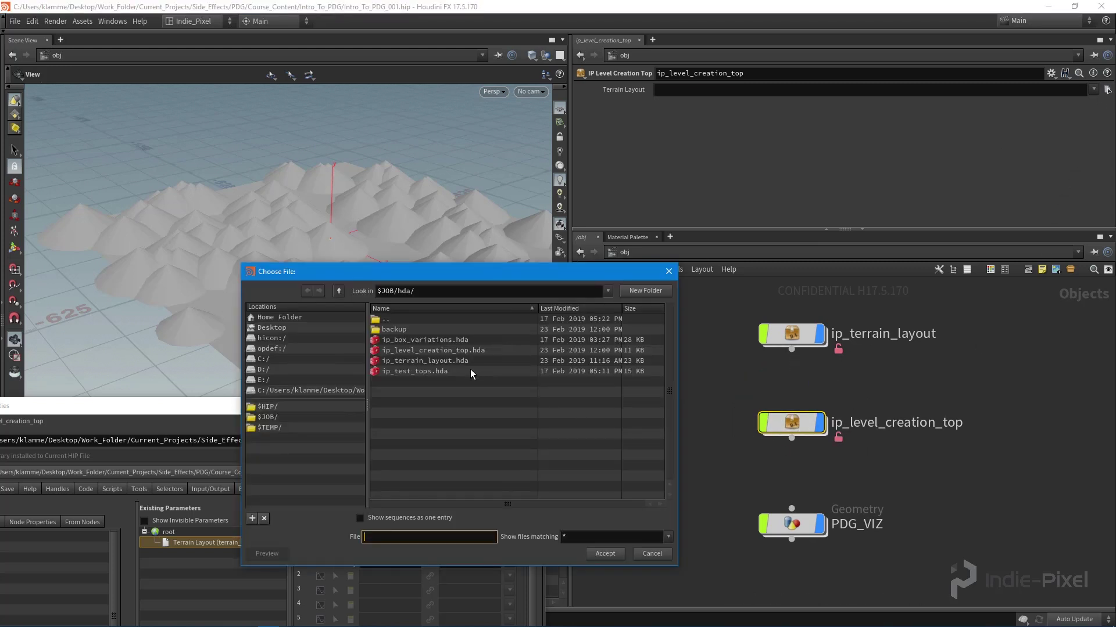
pyautogui.click(273, 416)
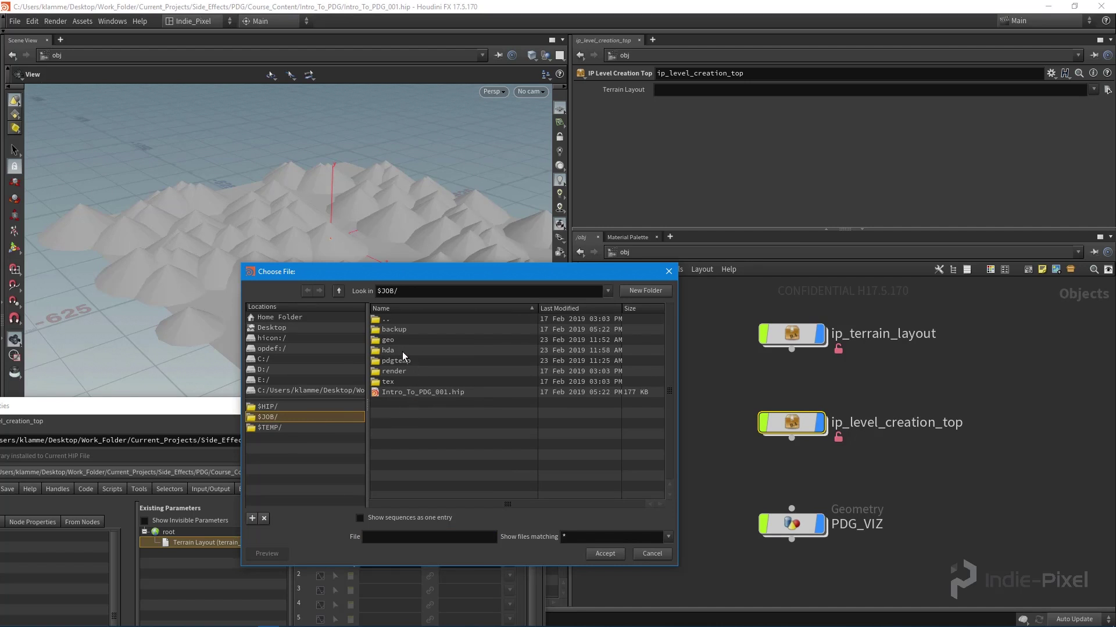
pyautogui.doubleClick(388, 341)
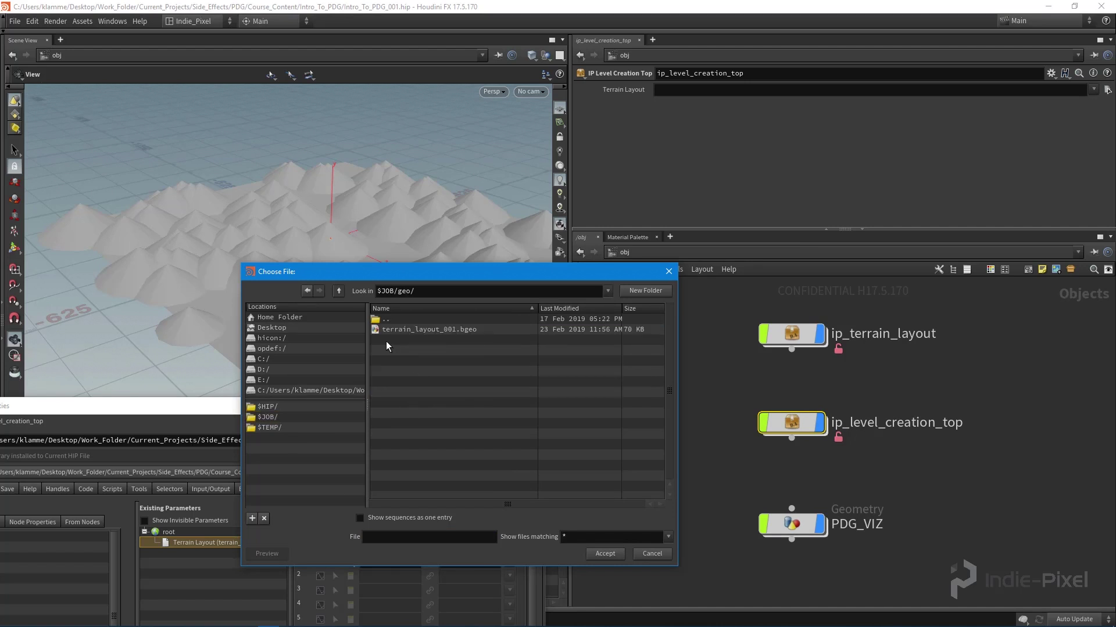
pyautogui.click(415, 335)
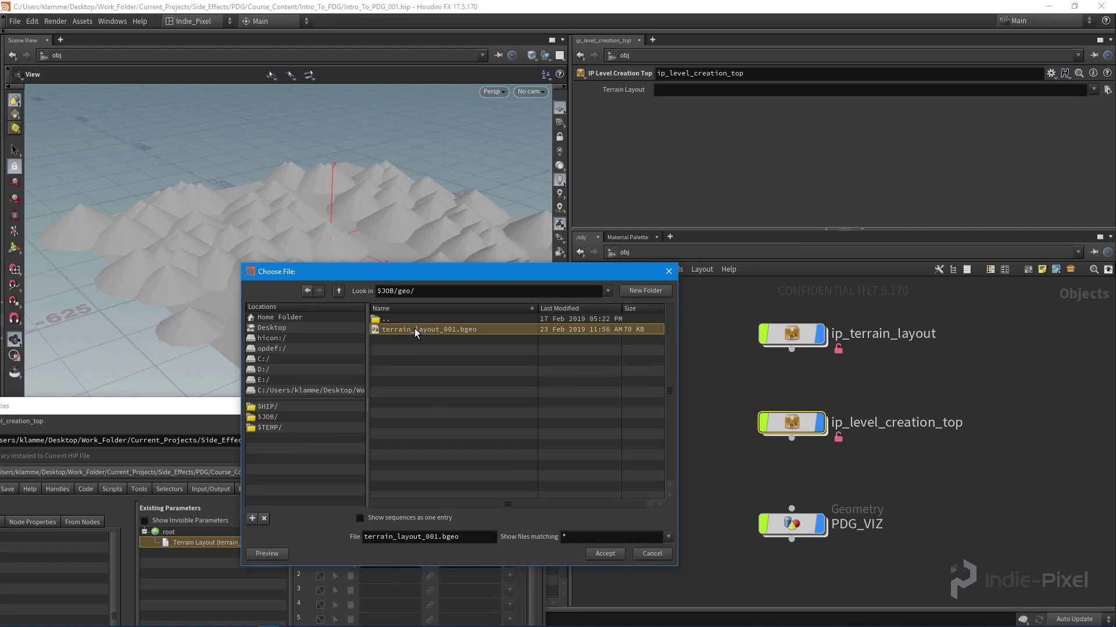
pyautogui.click(605, 554)
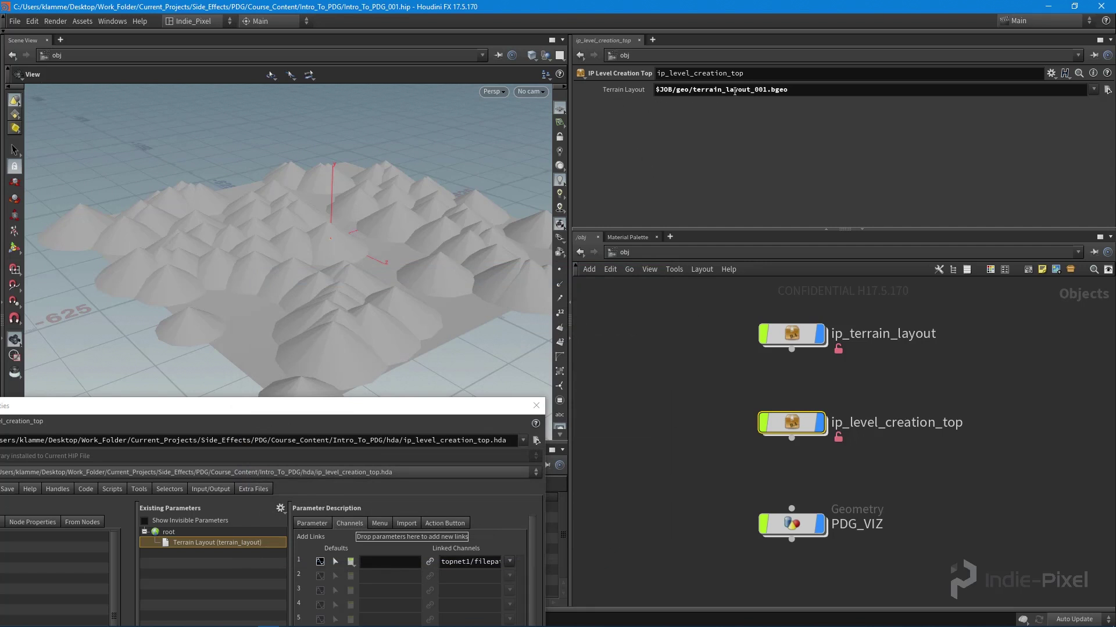
pyautogui.doubleClick(795, 424)
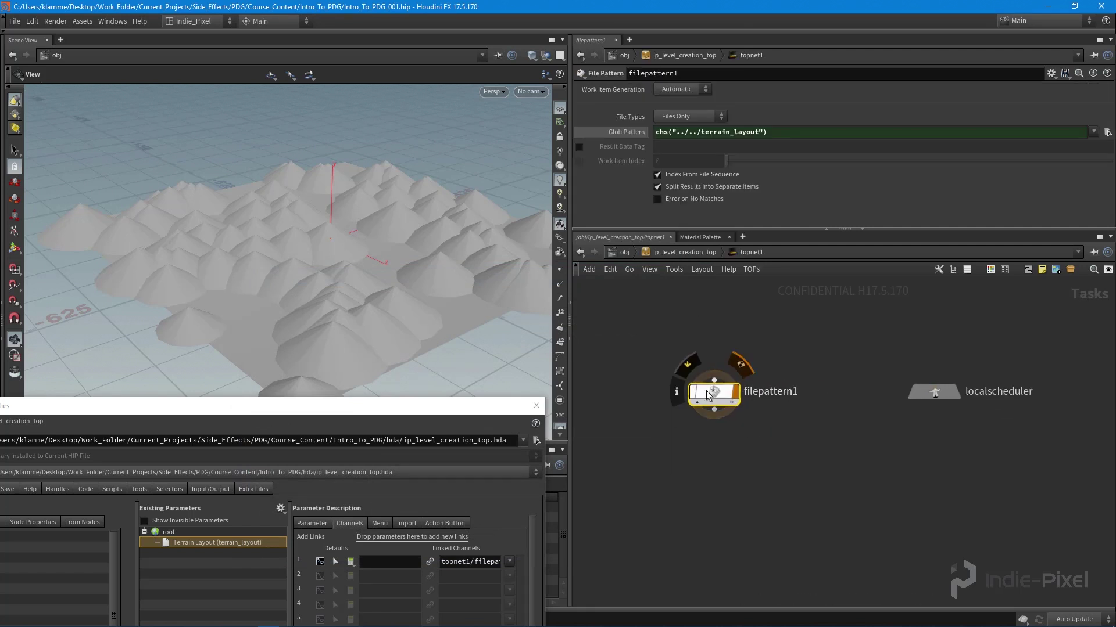
# Dirty and recook filepattern1, then open its terrain_layout_001.bgeo work-item output in GPlay
pyautogui.scroll(3, 737, 407)
pyautogui.rightClick(686, 393)
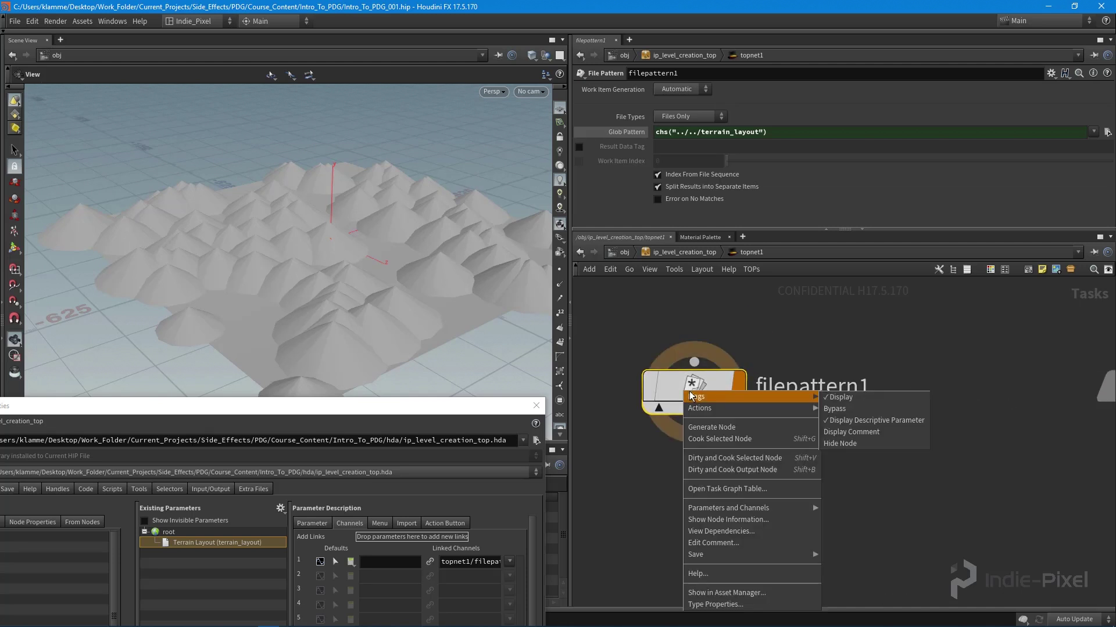
pyautogui.click(737, 459)
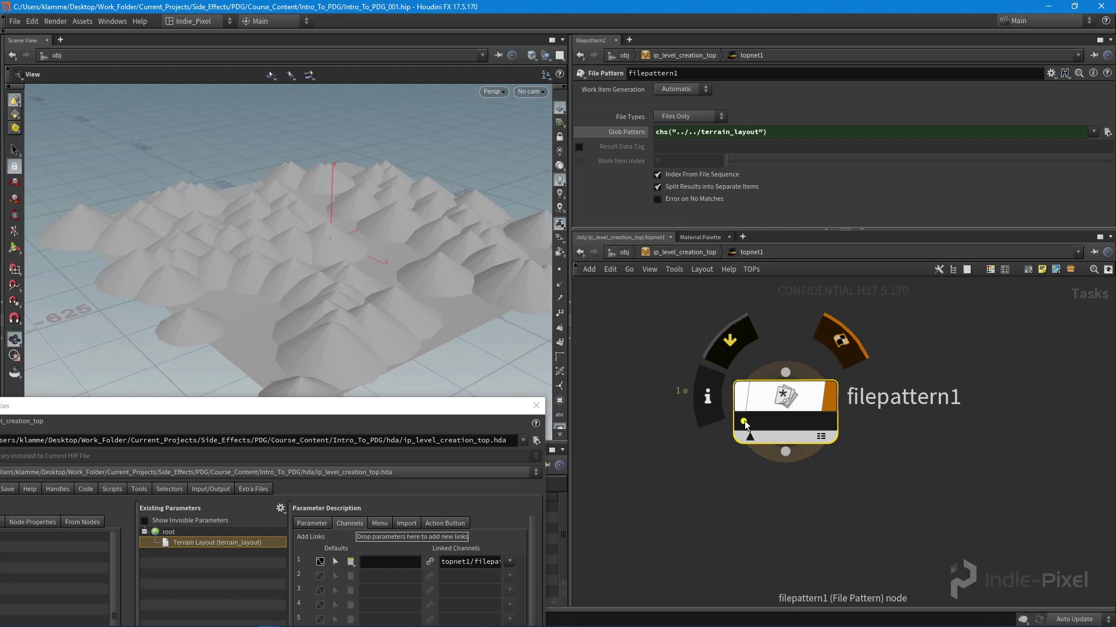
pyautogui.click(707, 402)
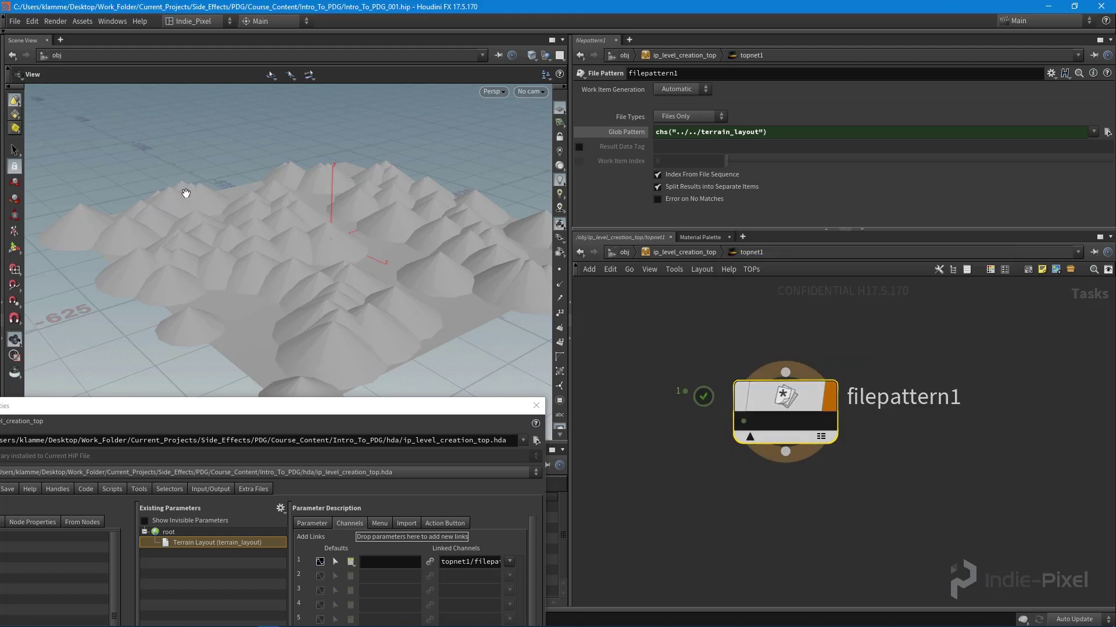
pyautogui.moveTo(206, 215); pyautogui.dragTo(665, 451)
# Tumble the terrain in GPlay, close the viewer, and move the type properties window higher
pyautogui.moveTo(440, 274); pyautogui.dragTo(487, 206)
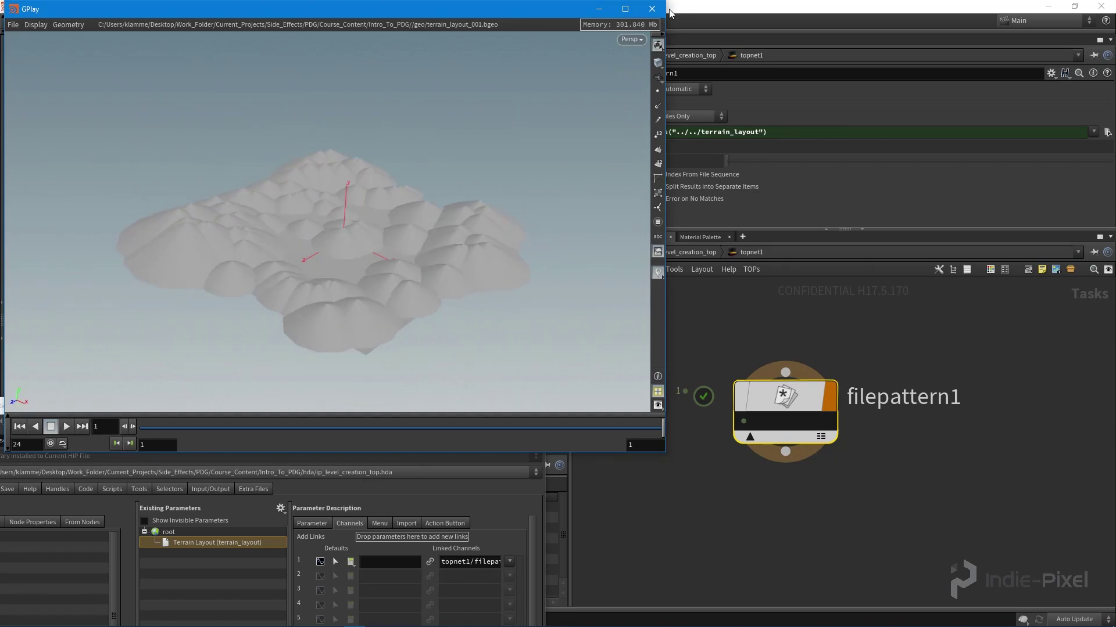
pyautogui.click(652, 8)
pyautogui.moveTo(420, 406); pyautogui.dragTo(605, 140)
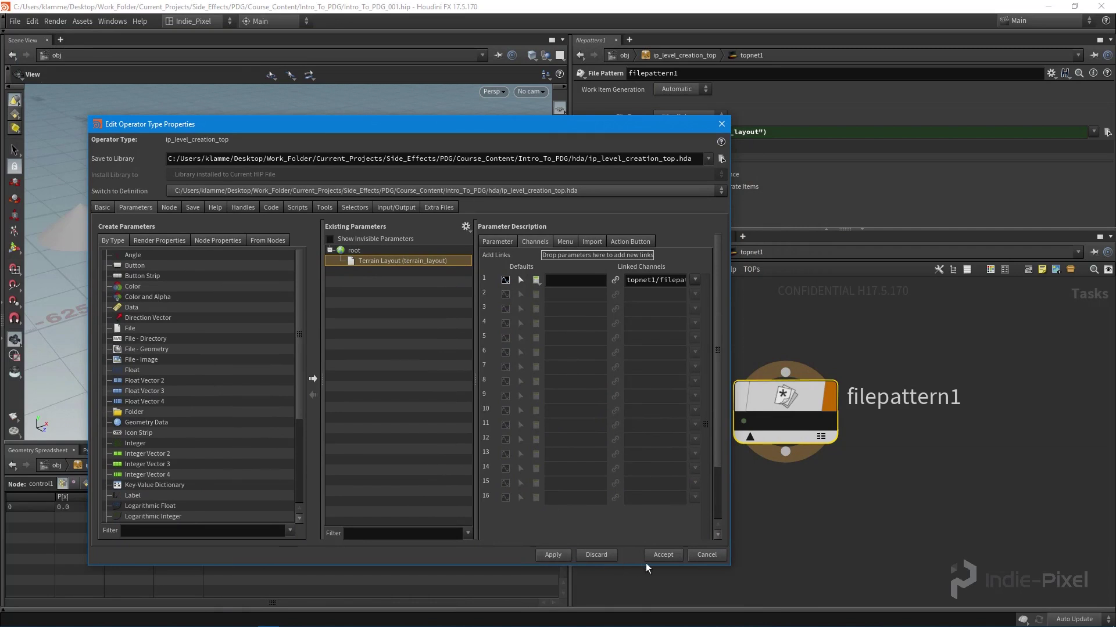
# Accept the ip_level_creation_top asset type property changes
pyautogui.click(666, 556)
pyautogui.scroll(-4, 779, 476)
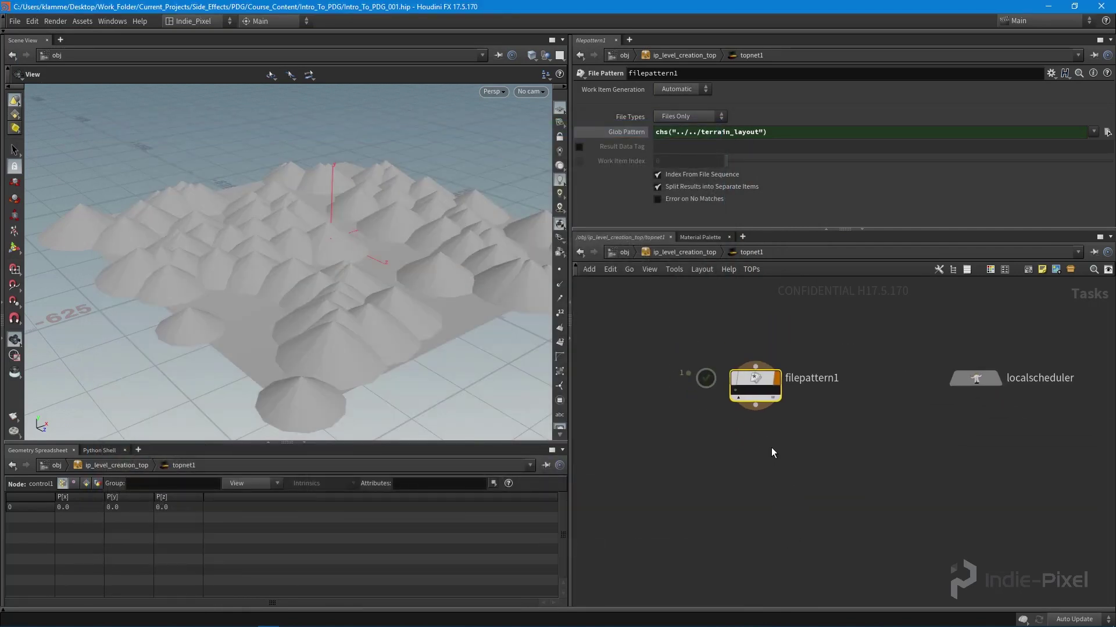
pyautogui.moveTo(745, 380)
pyautogui.scroll(3, 746, 393)
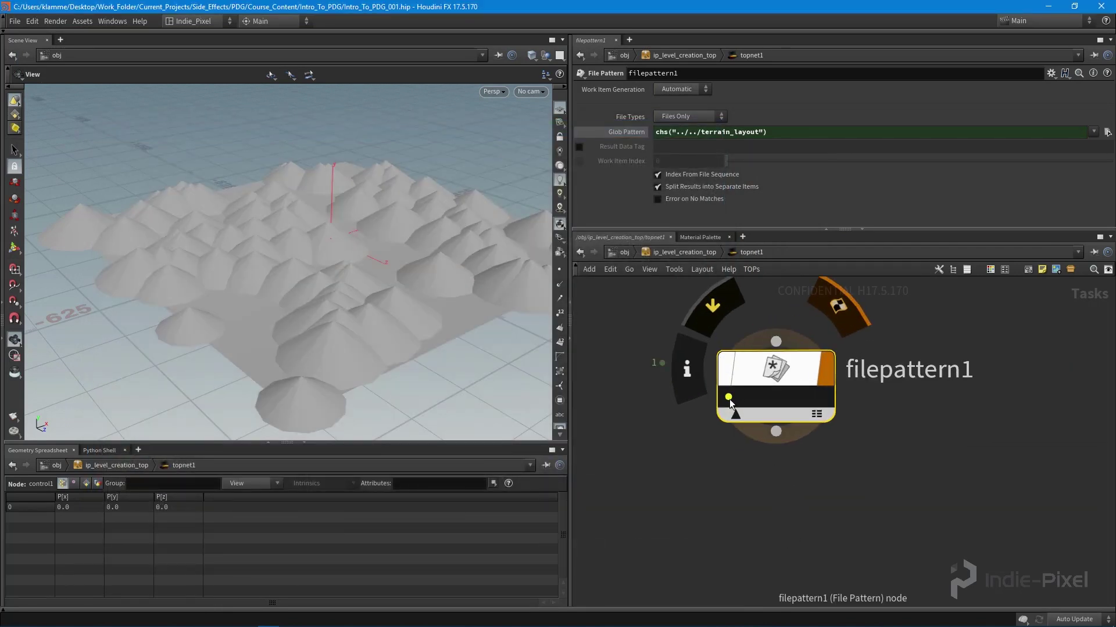
pyautogui.moveTo(442, 244); pyautogui.dragTo(326, 302)
# Navigate from the object level into ip_level_creation_top's topnet1 to reach filepattern1
pyautogui.press('u')
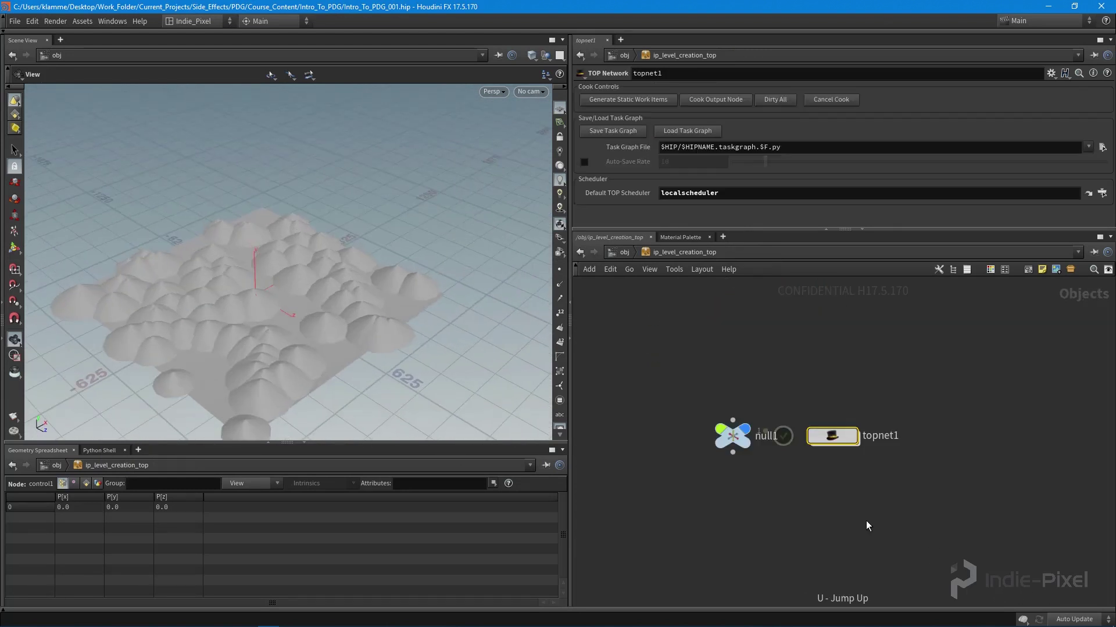
pyautogui.press('u')
pyautogui.press('i')
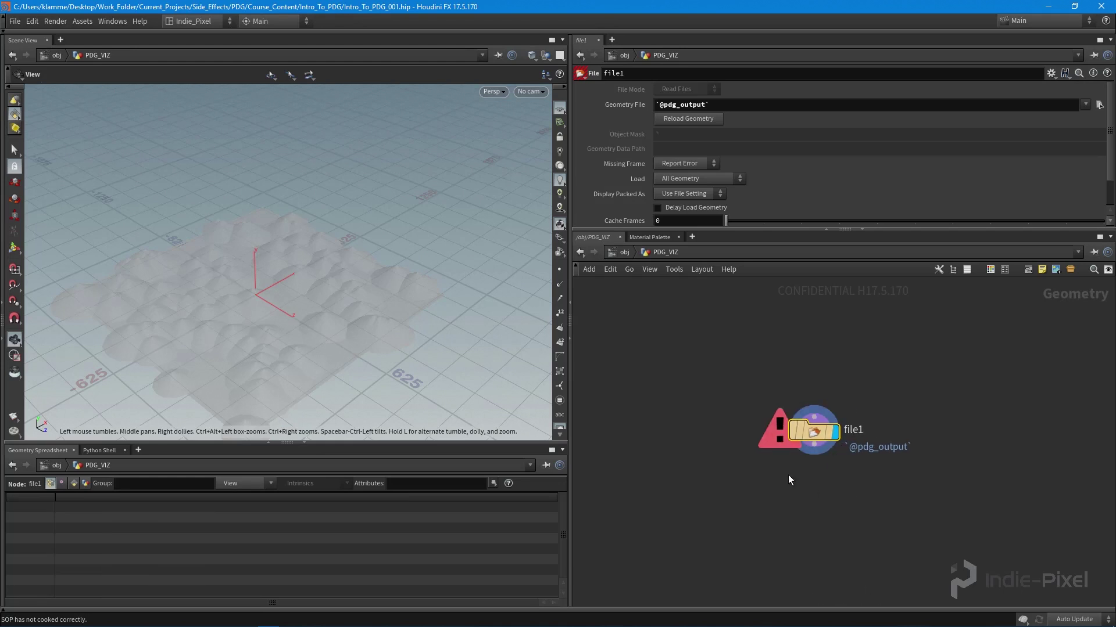
pyautogui.press('u')
pyautogui.moveTo(806, 500)
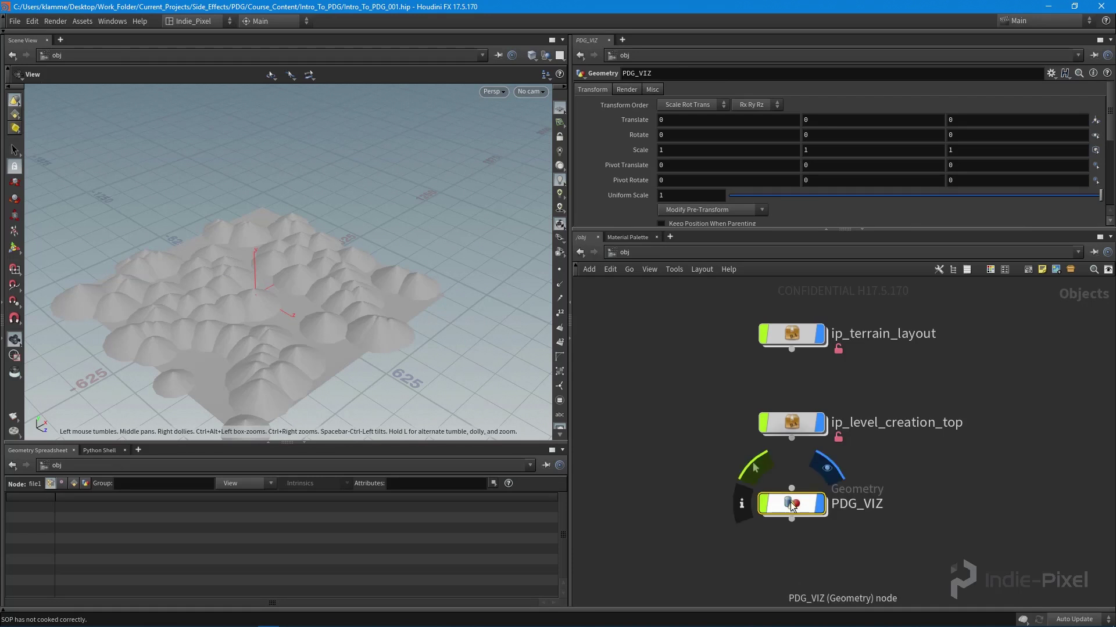
pyautogui.doubleClick(794, 427)
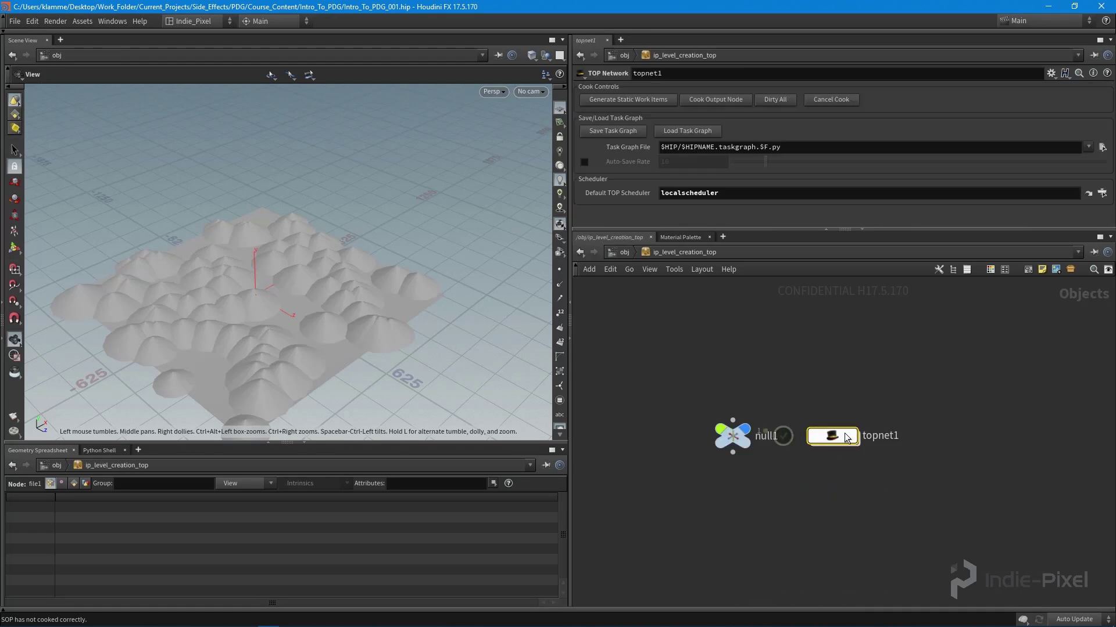
pyautogui.doubleClick(795, 429)
pyautogui.moveTo(848, 455); pyautogui.dragTo(871, 540, button='middle')
# Load filepattern1's work-item terrain, hide all other objects, and frame the terrain in the viewport
pyautogui.click(757, 459)
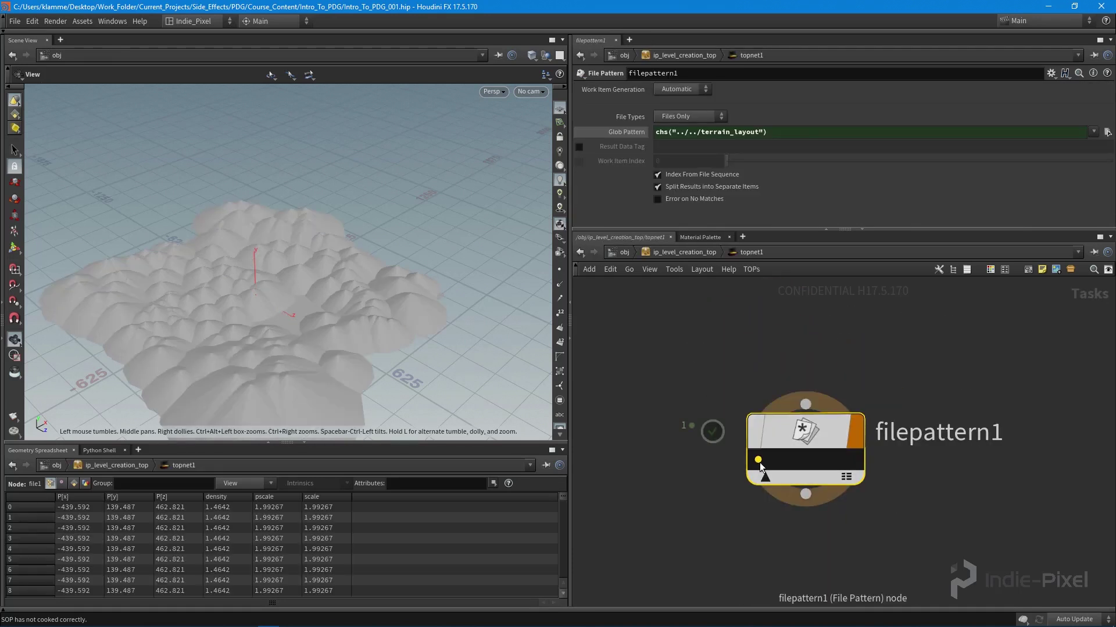
pyautogui.moveTo(294, 287); pyautogui.dragTo(325, 279)
pyautogui.click(548, 56)
pyautogui.click(584, 91)
pyautogui.moveTo(269, 316); pyautogui.dragTo(284, 278)
pyautogui.press('g')
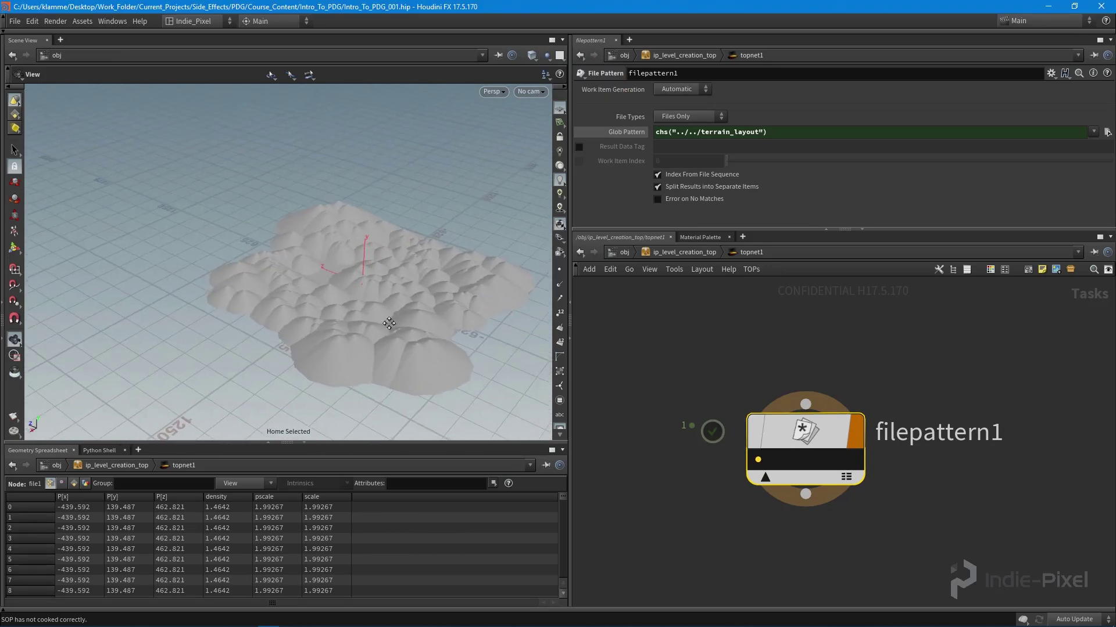
pyautogui.moveTo(358, 302); pyautogui.dragTo(292, 325)
pyautogui.click(308, 620)
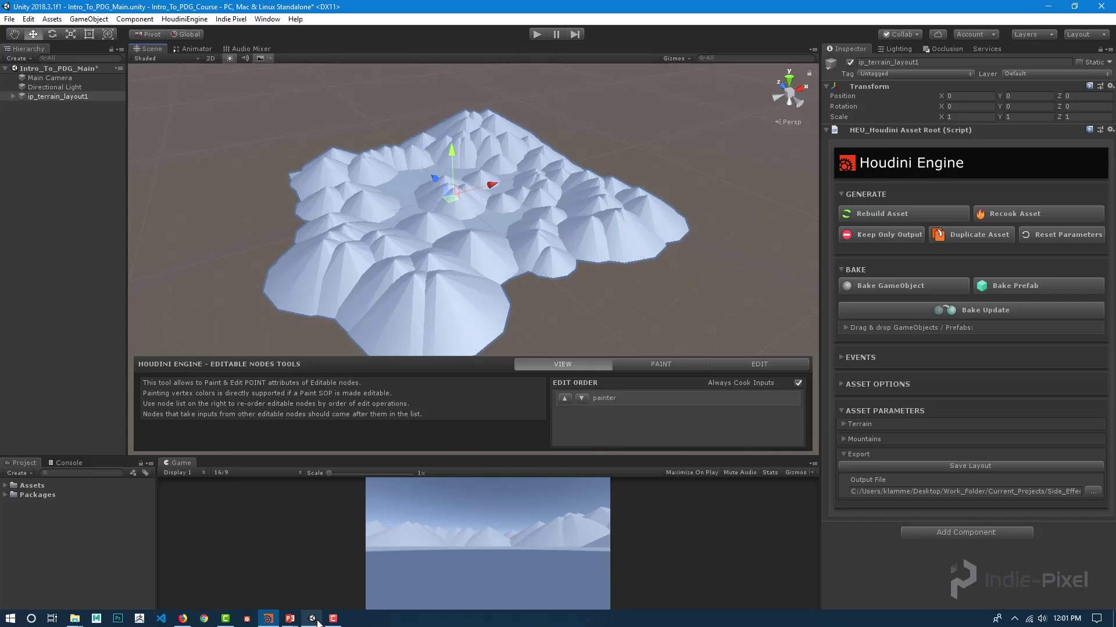
pyautogui.click(1046, 12)
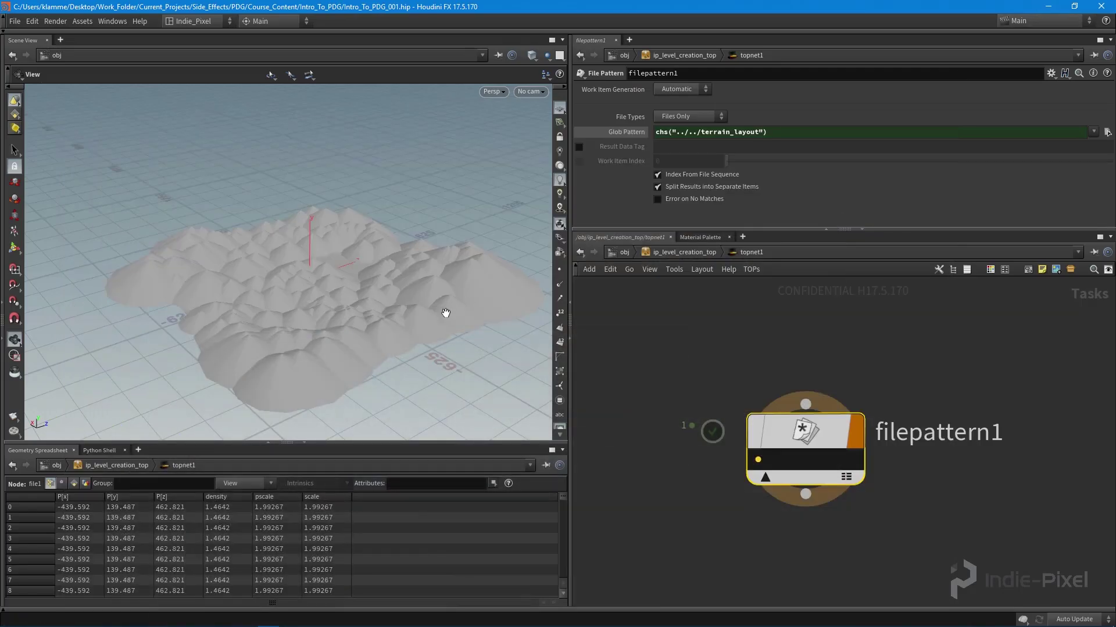
# Place an HDA Processor node below filepattern1 and name it project_heightfield
pyautogui.moveTo(443, 311); pyautogui.dragTo(302, 302)
pyautogui.moveTo(877, 561); pyautogui.dragTo(877, 394, button='middle')
pyautogui.scroll(-4, 817, 423)
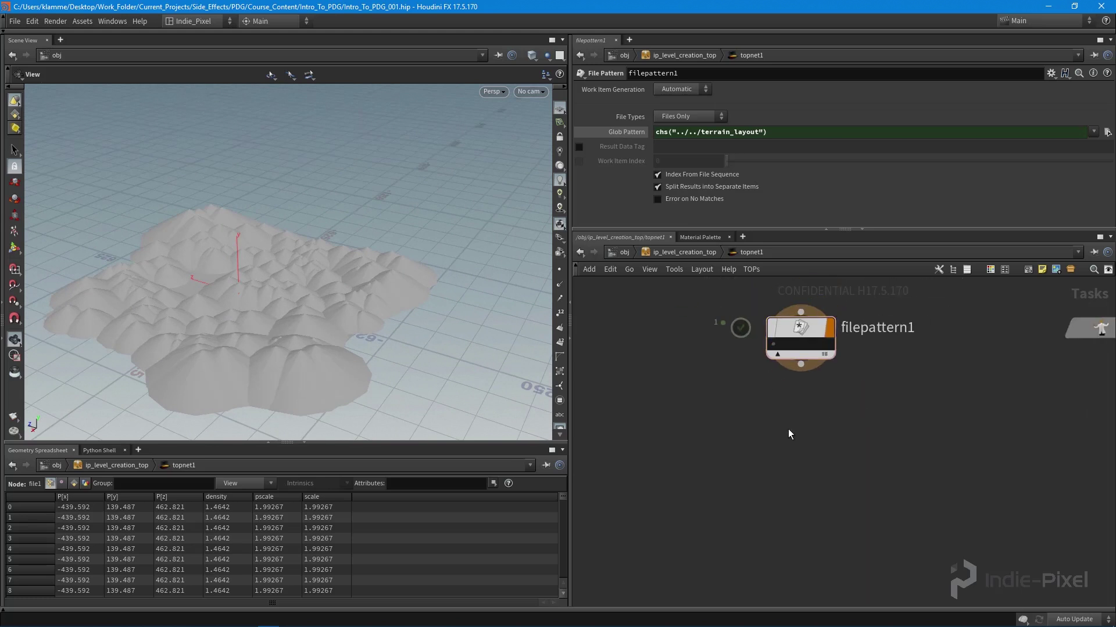
pyautogui.press('Tab')
pyautogui.write('hda')
pyautogui.press('Return')
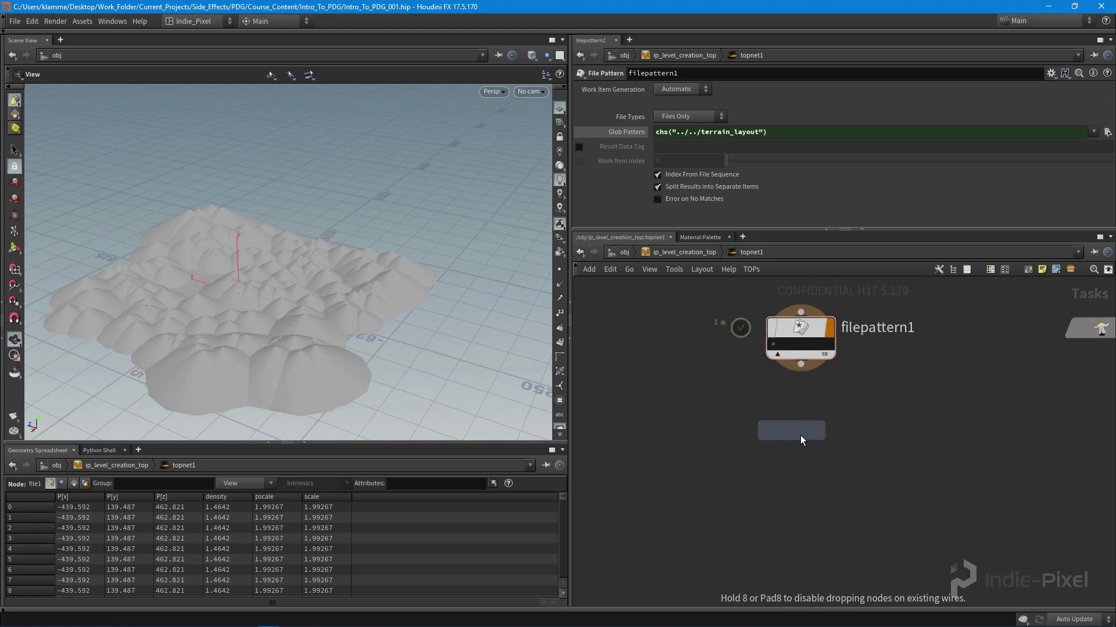
pyautogui.click(778, 439)
pyautogui.doubleClick(859, 438)
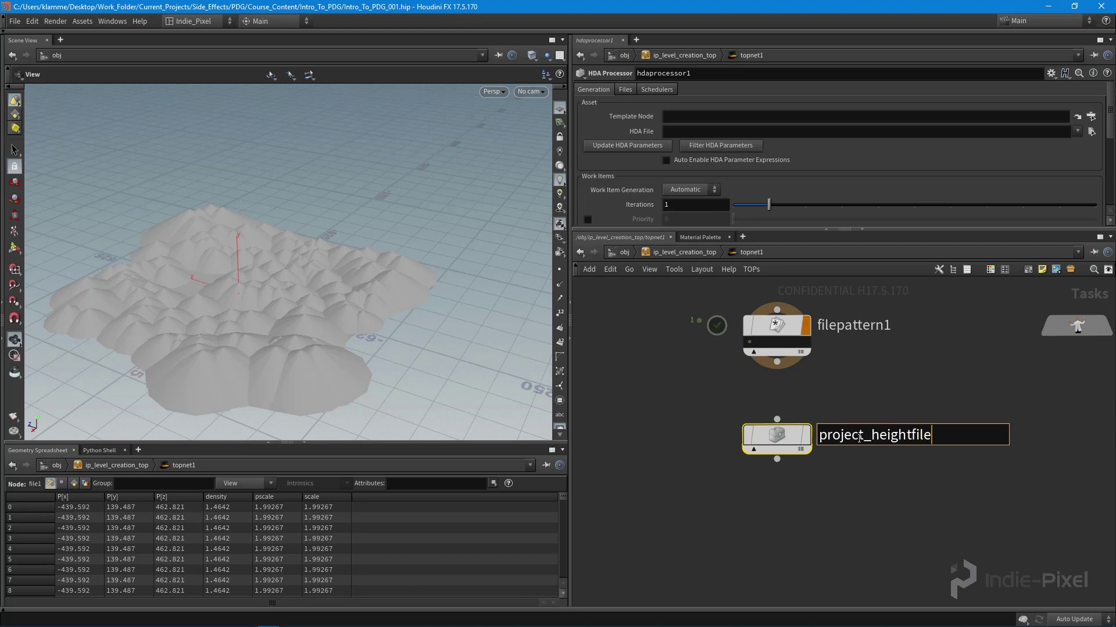
pyautogui.press('Return')
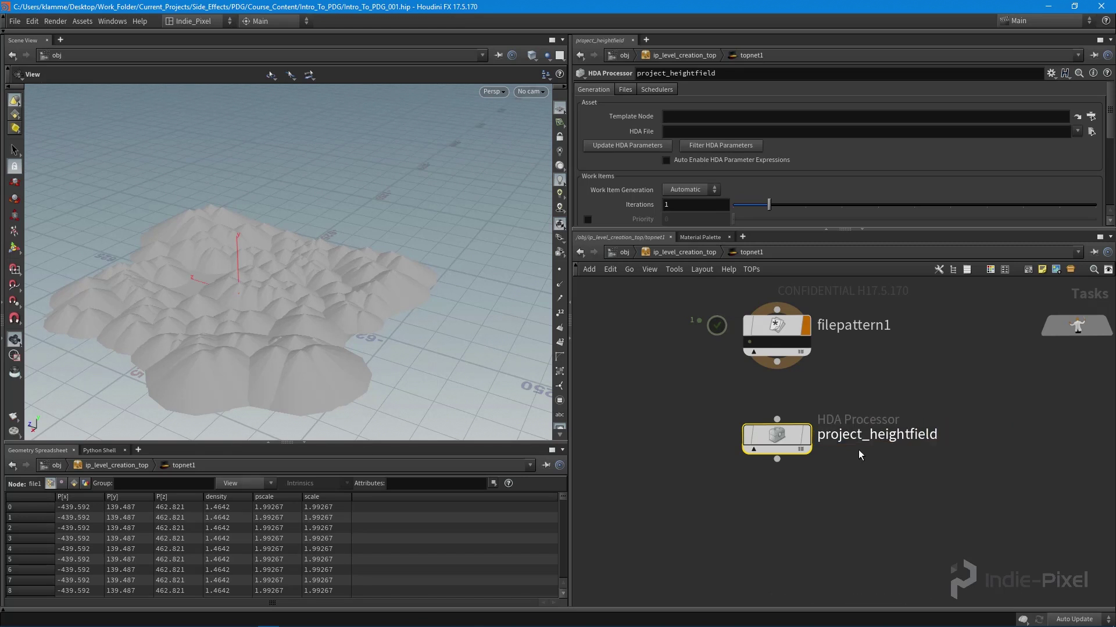
# Wire filepattern1 into project_heightfield and make project_heightfield the displayed node
pyautogui.moveTo(835, 357); pyautogui.dragTo(831, 387, button='middle')
pyautogui.moveTo(742, 376)
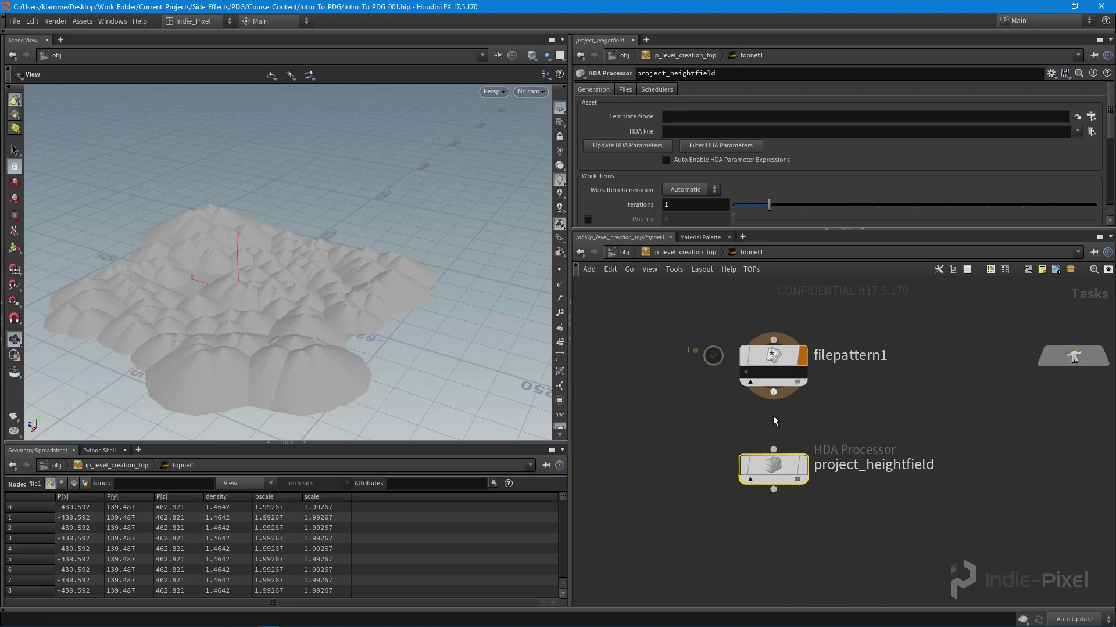
pyautogui.click(775, 443)
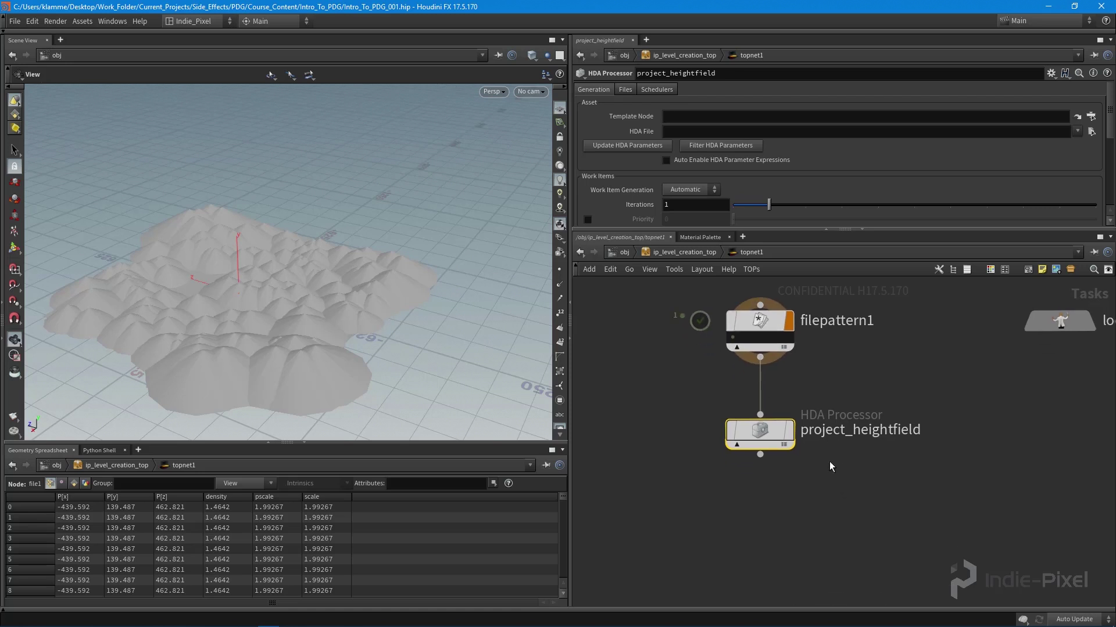
pyautogui.click(789, 431)
pyautogui.moveTo(844, 481); pyautogui.dragTo(847, 491, button='middle')
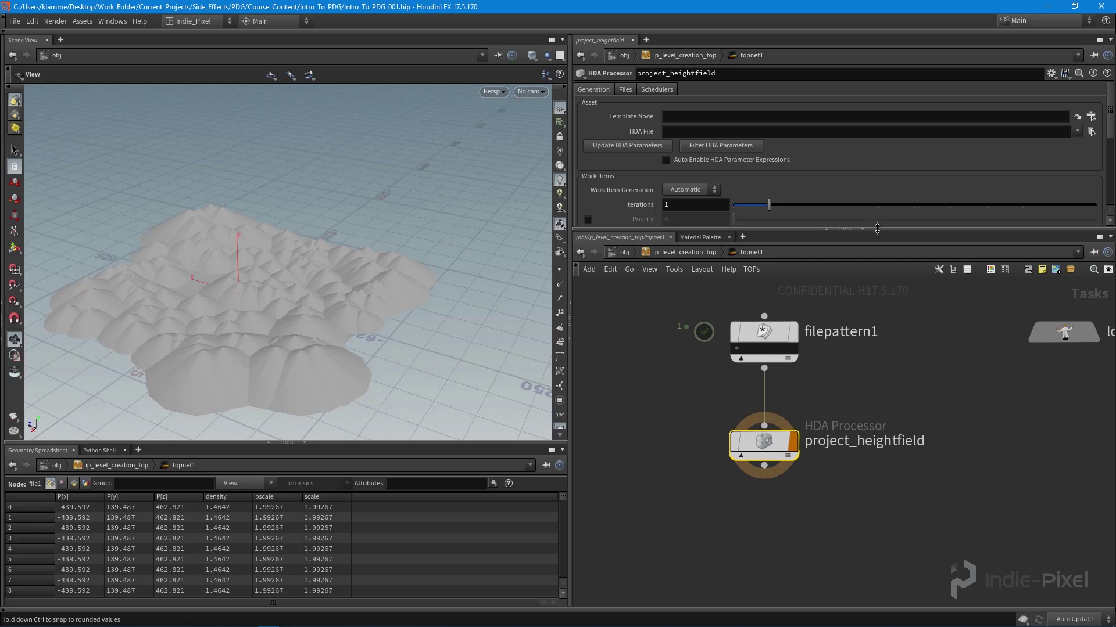
pyautogui.moveTo(874, 229); pyautogui.dragTo(874, 284)
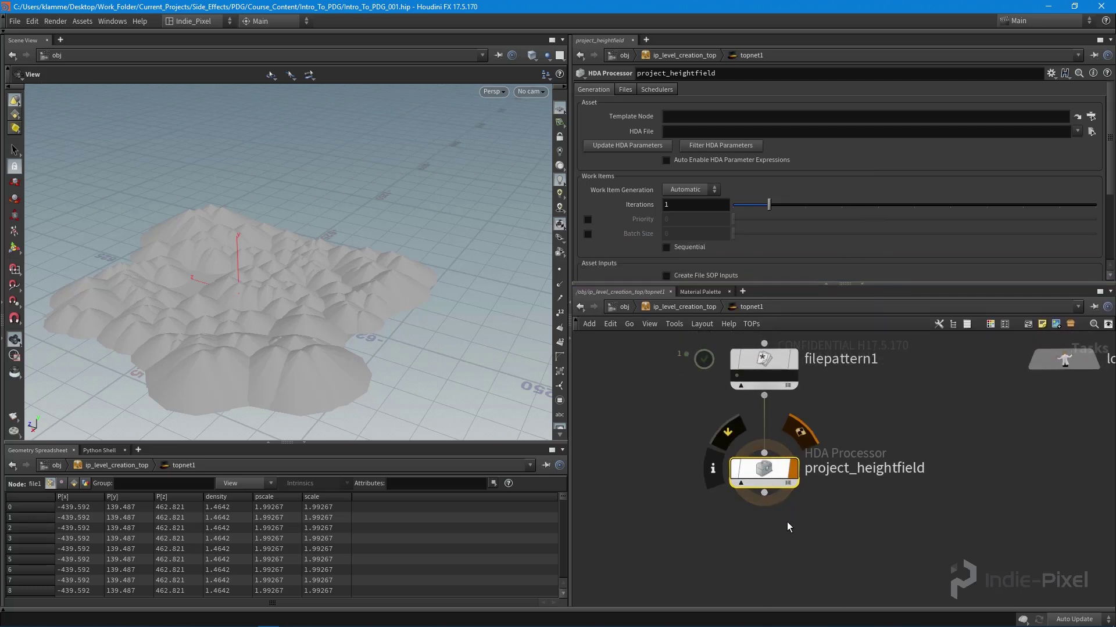